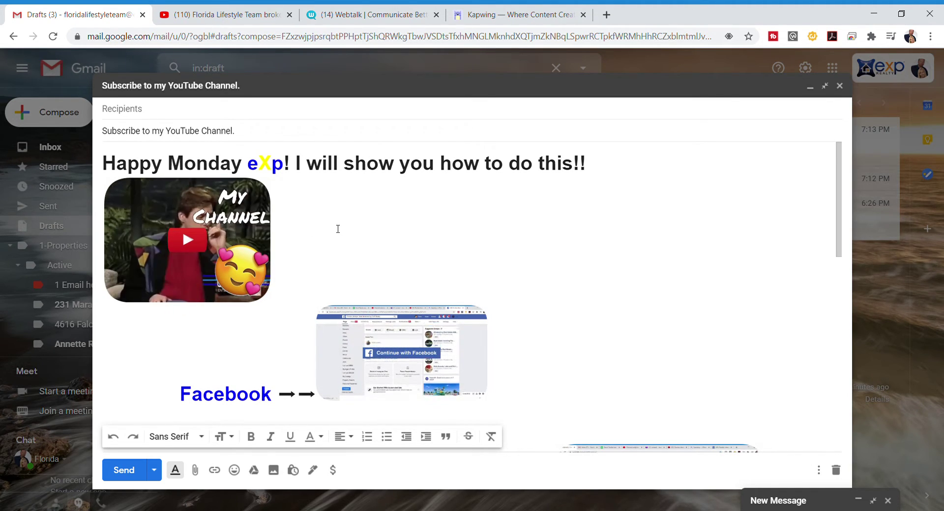
- On YouTube, open the Webtalk Secret Referral Link video from the full WebTalk Help playlist and pause it
{"action": "scroll", "coordinate": [337, 227], "scroll_direction": "down", "scroll_amount": 3}
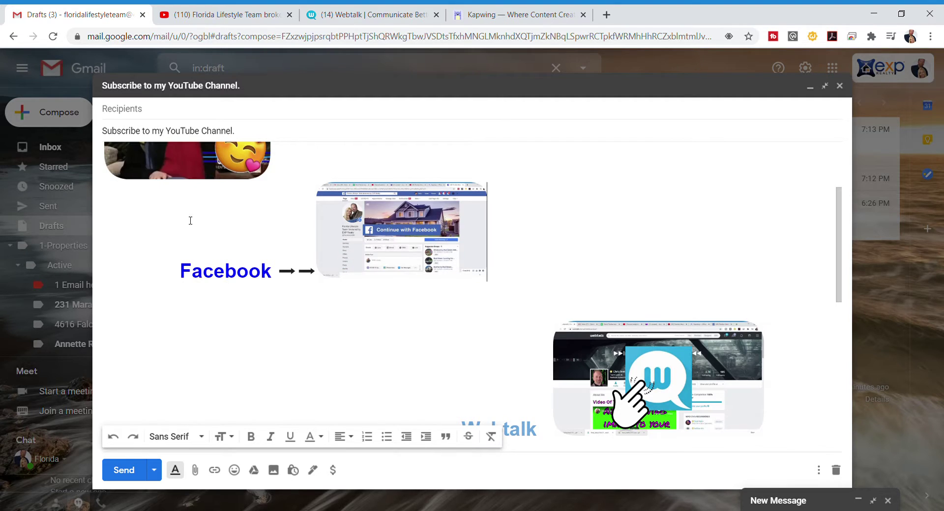
{"action": "scroll", "coordinate": [287, 240], "scroll_direction": "up", "scroll_amount": 3}
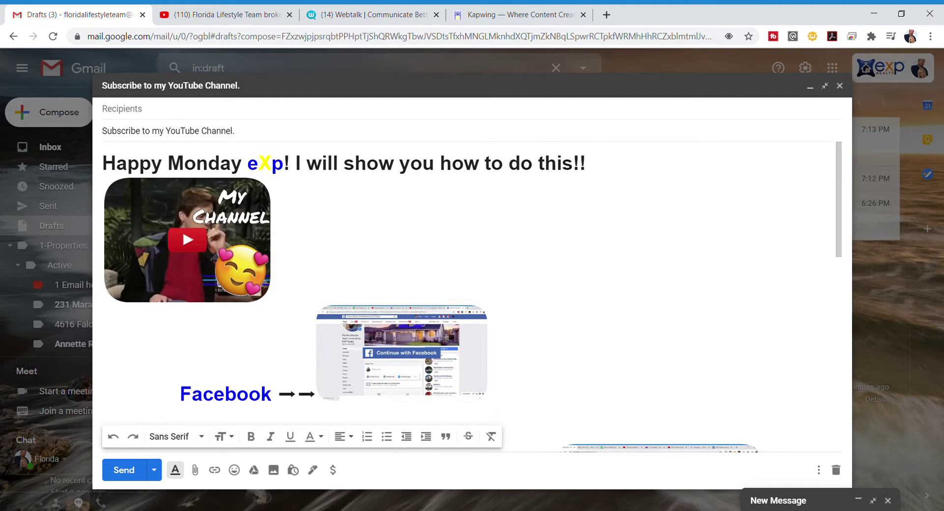
{"action": "left_click", "coordinate": [236, 16]}
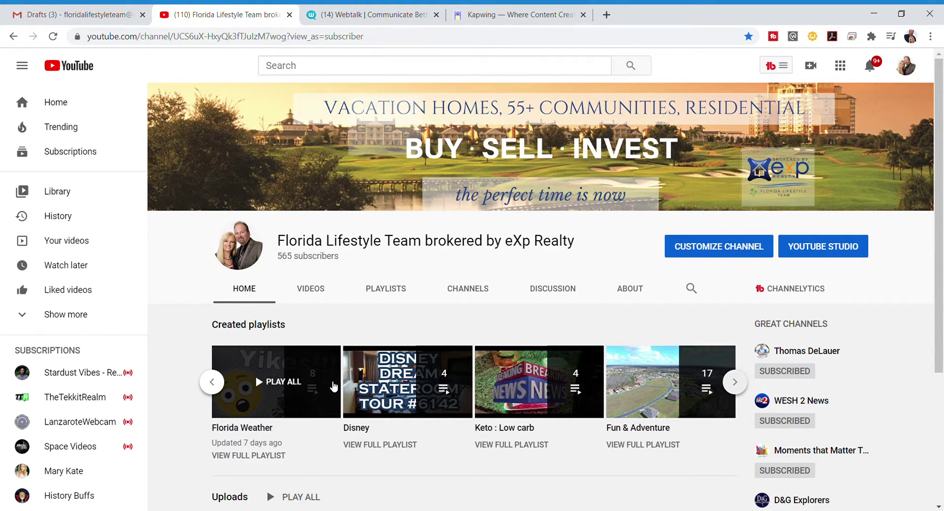
{"action": "scroll", "coordinate": [333, 386], "scroll_direction": "down", "scroll_amount": 1}
{"action": "left_click", "coordinate": [212, 320]}
{"action": "left_click", "coordinate": [269, 394]}
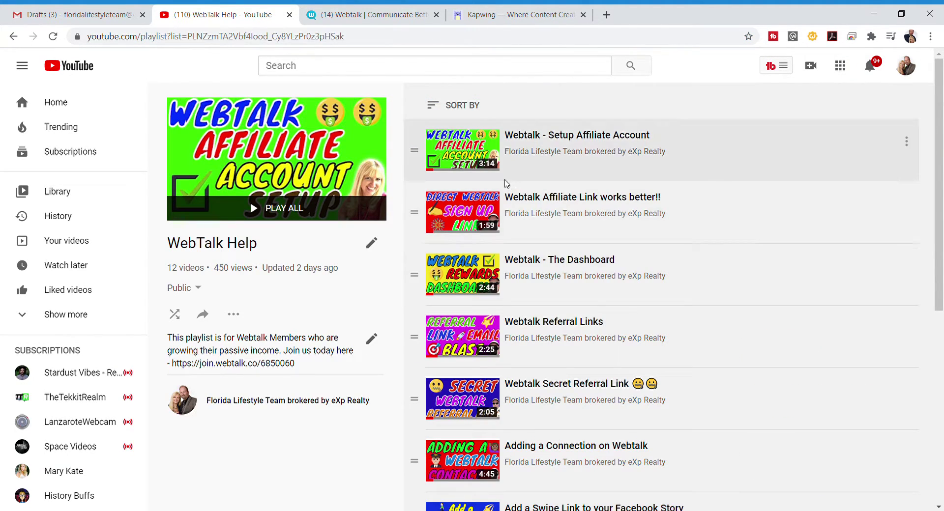
{"action": "left_click", "coordinate": [456, 396]}
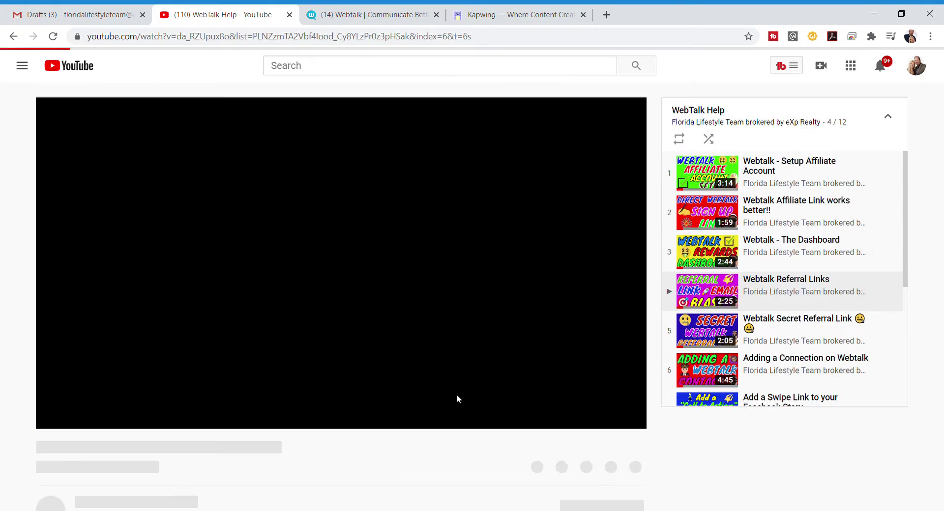
{"action": "left_click", "coordinate": [73, 418]}
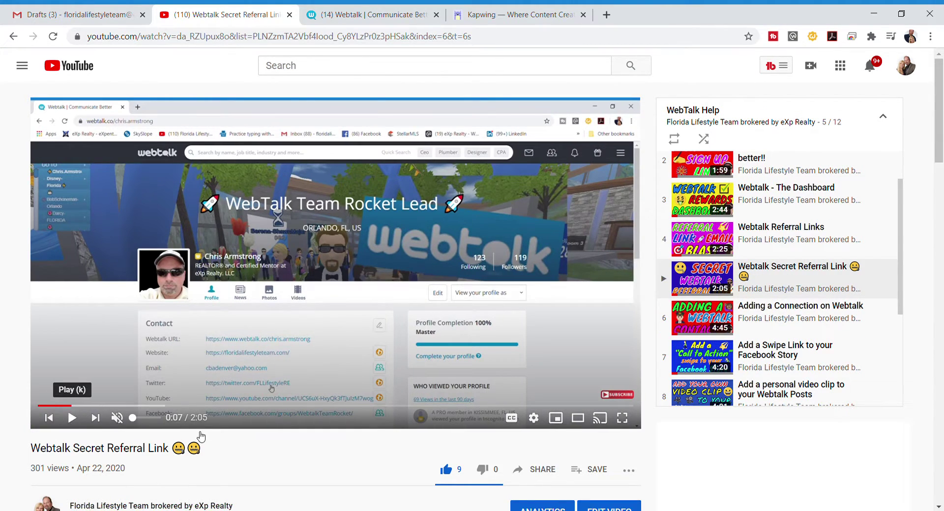
- Bring up the video's youtu.be share link, select it, and close the share box
{"action": "double_click", "coordinate": [549, 471]}
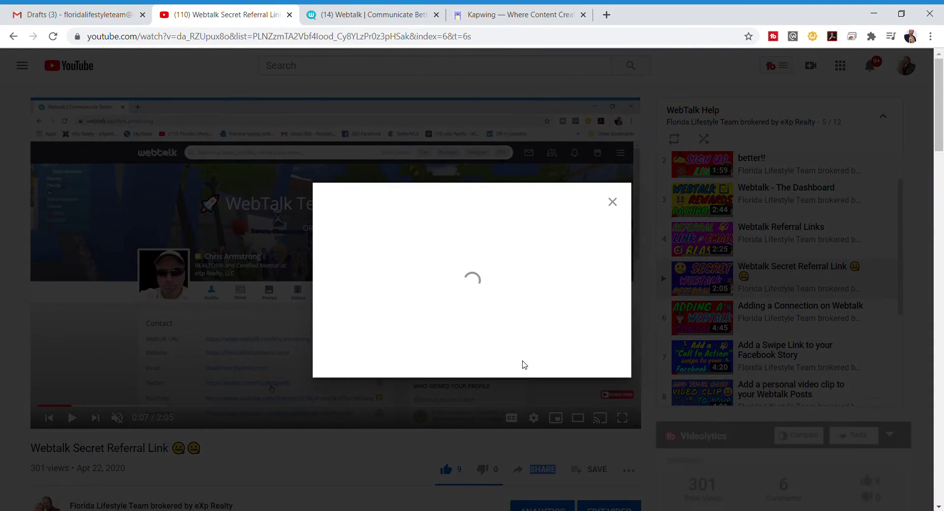
{"action": "key", "text": "Escape"}
{"action": "scroll", "coordinate": [509, 340], "scroll_direction": "down", "scroll_amount": 3}
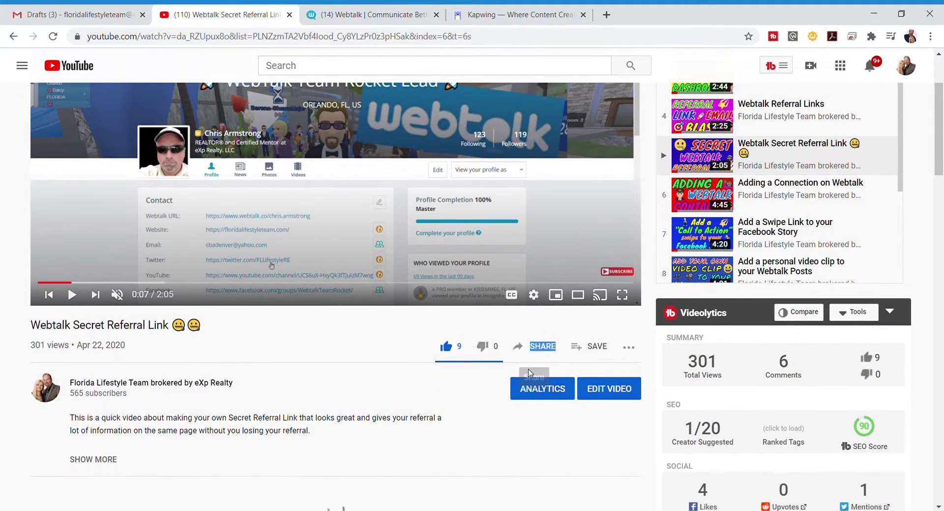
{"action": "left_click", "coordinate": [541, 348]}
{"action": "left_click_drag", "start_coordinate": [467, 311], "coordinate": [356, 305]}
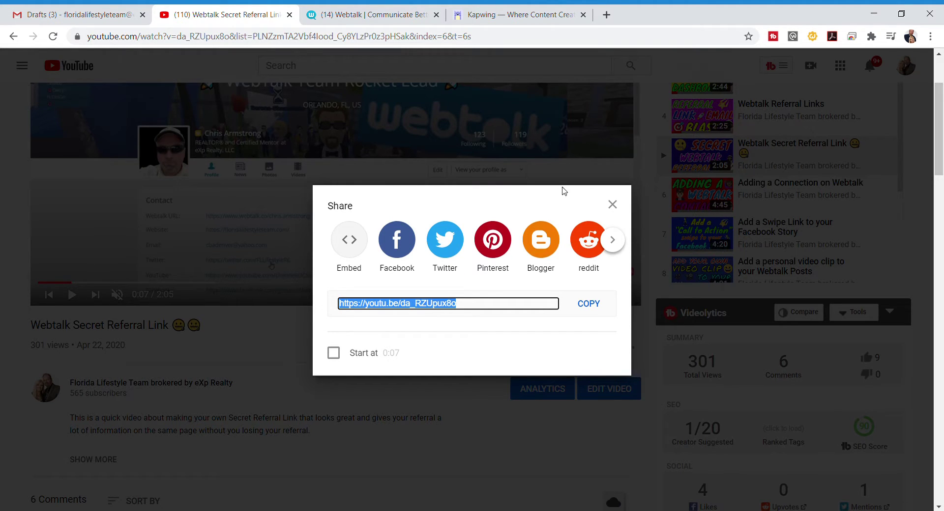
{"action": "left_click", "coordinate": [612, 205]}
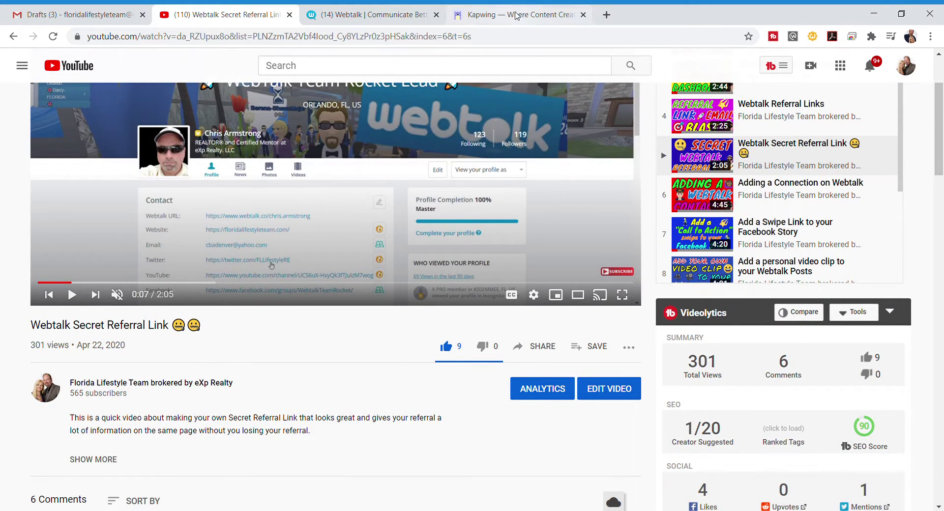
- In Kapwing, create a new project that starts in Studio
{"action": "left_click", "coordinate": [514, 11]}
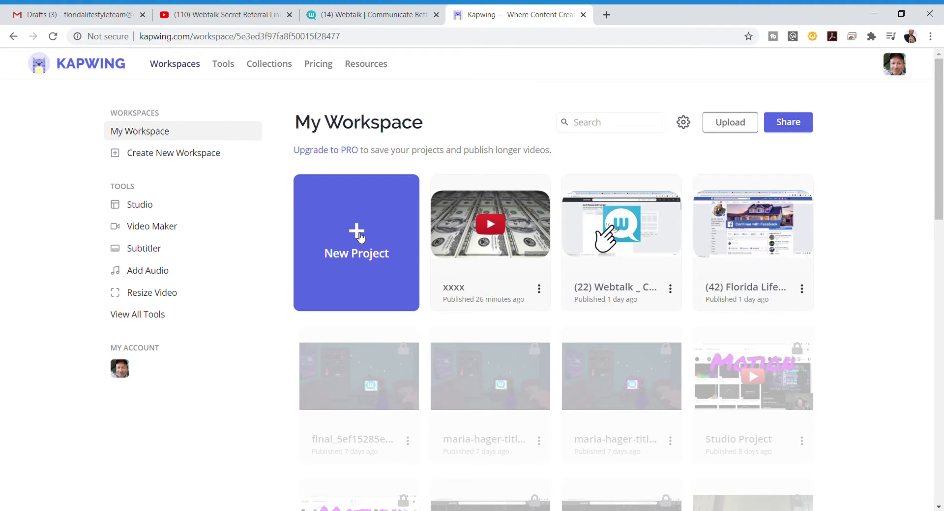
{"action": "left_click", "coordinate": [360, 238]}
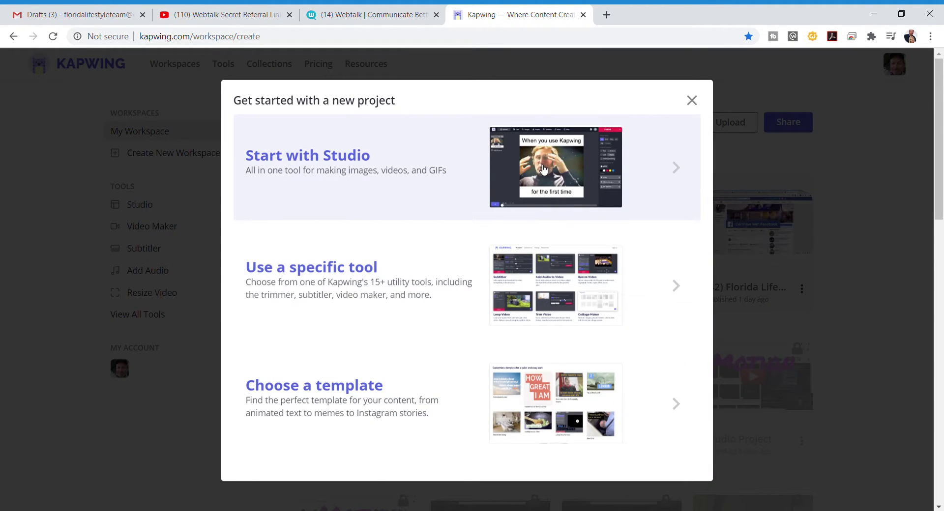
{"action": "left_click", "coordinate": [554, 168]}
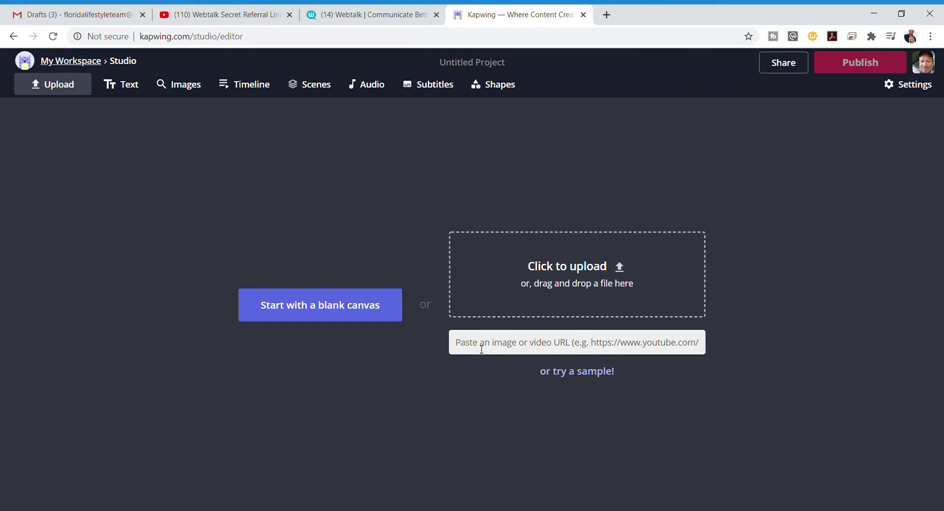
{"action": "left_click", "coordinate": [100, 18]}
{"action": "scroll", "coordinate": [460, 312], "scroll_direction": "down", "scroll_amount": 1}
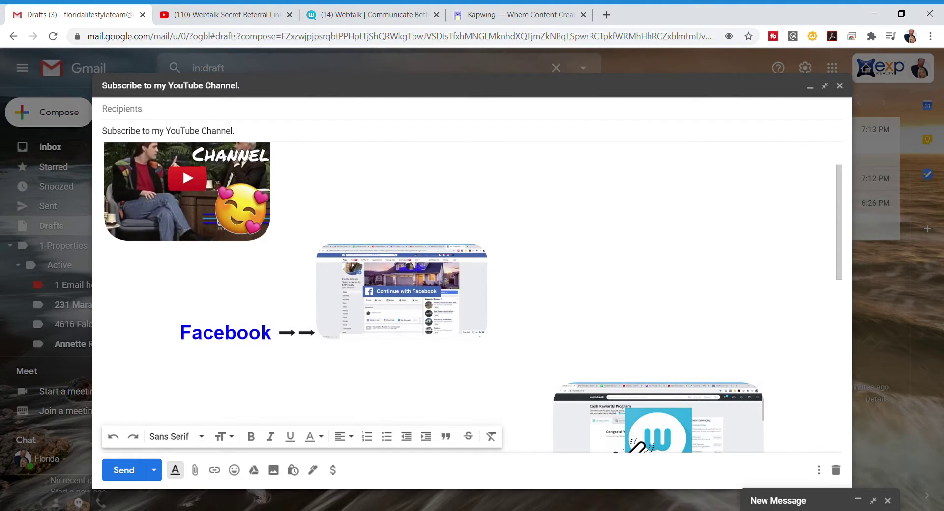
{"action": "scroll", "coordinate": [412, 287], "scroll_direction": "up", "scroll_amount": 2}
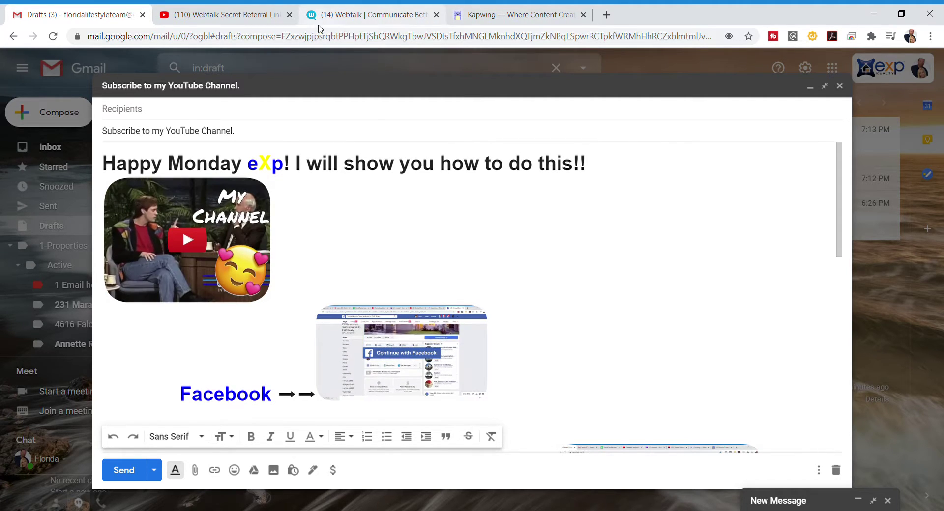
{"action": "left_click", "coordinate": [496, 16]}
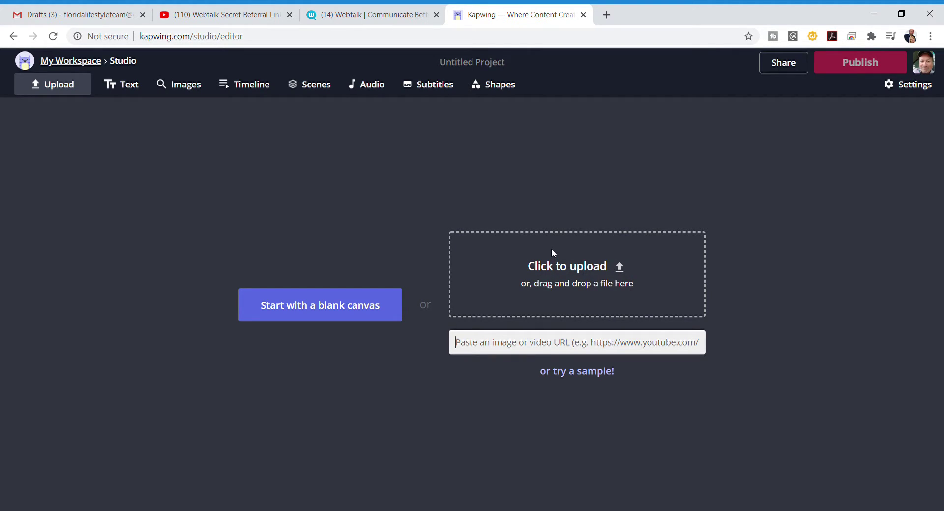
- Import the Webtalk video into Studio from the pasted YouTube link
{"action": "key", "text": "ctrl+v"}
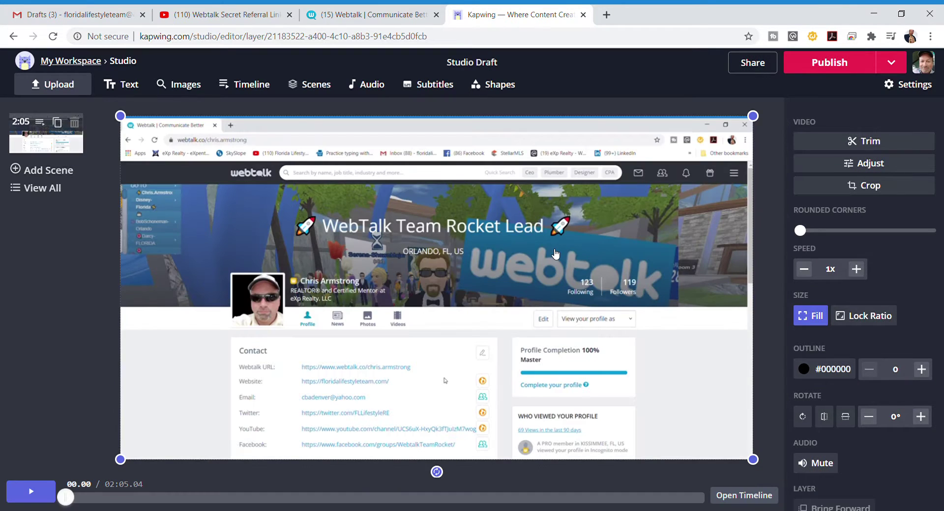
{"action": "left_click", "coordinate": [31, 492]}
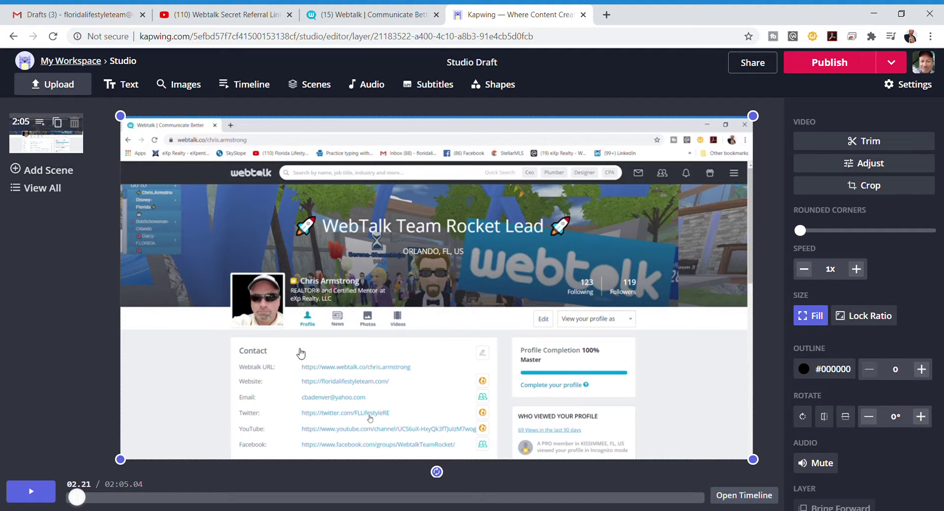
{"action": "left_click", "coordinate": [859, 143]}
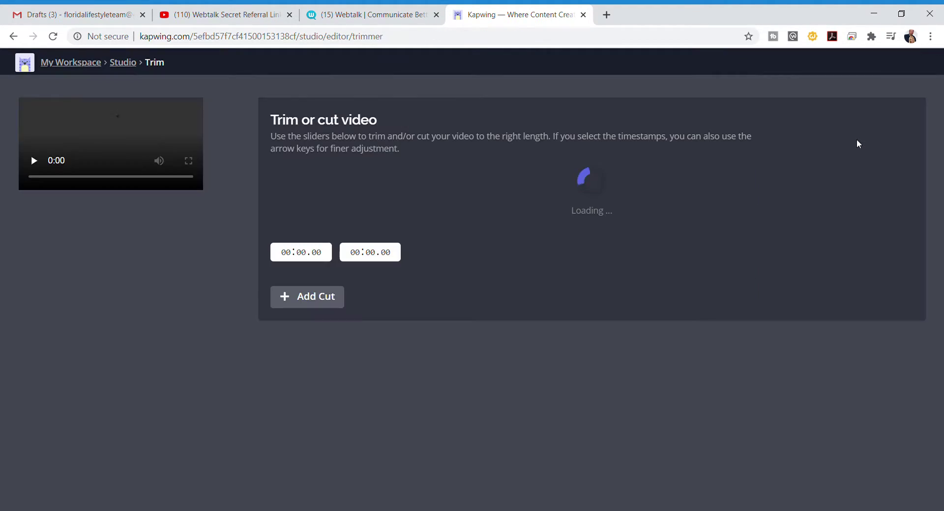
- Trim the clip to 01:19.61–01:24.75 (5.14 s) and apply the trim
{"action": "left_click_drag", "start_coordinate": [265, 230], "coordinate": [594, 231]}
{"action": "left_click_drag", "start_coordinate": [903, 227], "coordinate": [623, 247]}
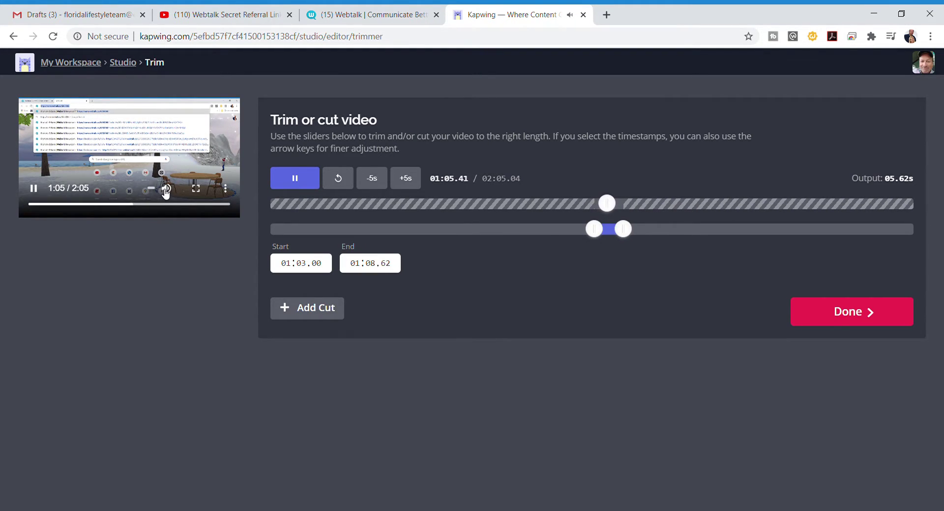
{"action": "left_click_drag", "start_coordinate": [595, 230], "coordinate": [554, 230]}
{"action": "left_click_drag", "start_coordinate": [623, 235], "coordinate": [755, 231]}
{"action": "left_click_drag", "start_coordinate": [554, 230], "coordinate": [683, 236]}
{"action": "left_click_drag", "start_coordinate": [766, 236], "coordinate": [675, 229]}
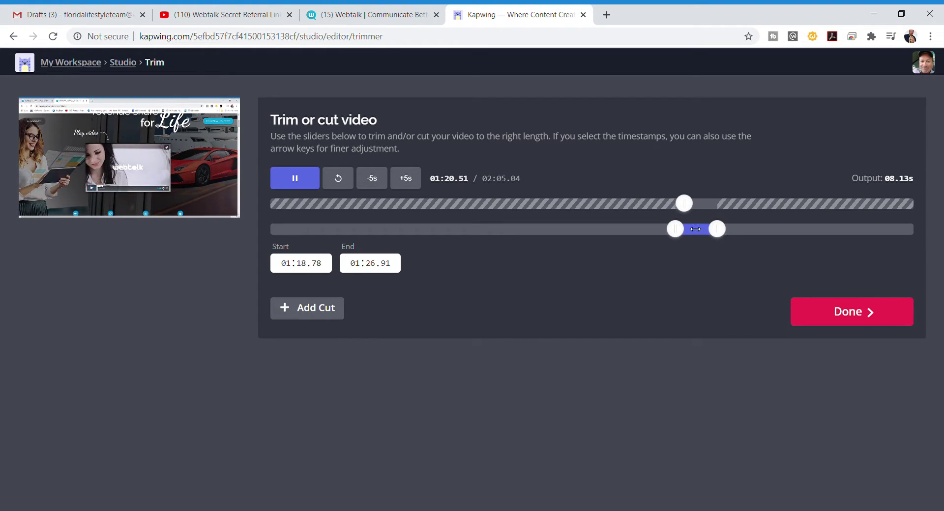
{"action": "left_click_drag", "start_coordinate": [678, 231], "coordinate": [654, 230]}
{"action": "left_click_drag", "start_coordinate": [721, 230], "coordinate": [676, 234]}
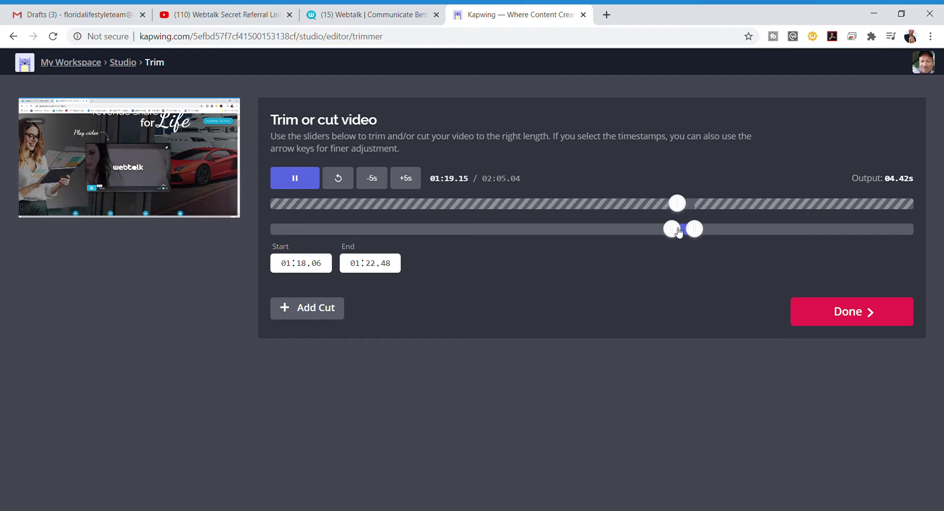
{"action": "left_click_drag", "start_coordinate": [698, 230], "coordinate": [707, 227]}
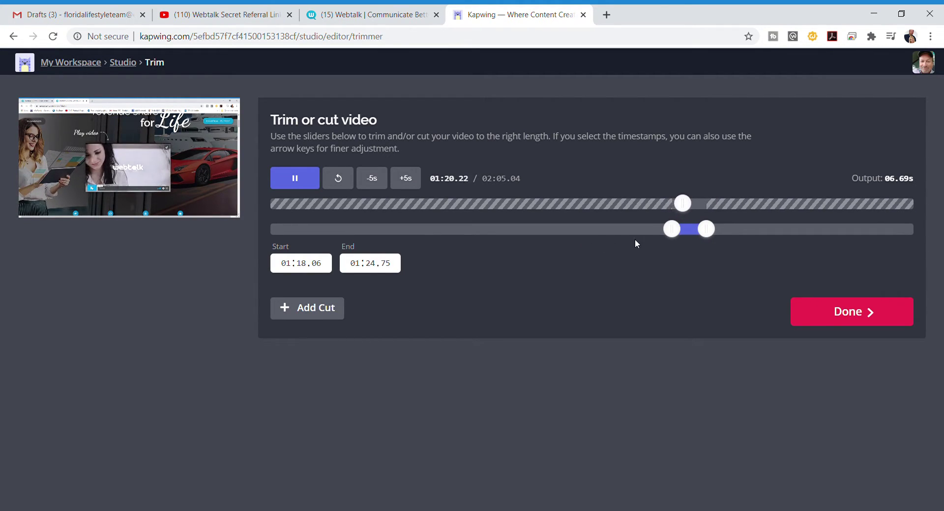
{"action": "left_click_drag", "start_coordinate": [673, 230], "coordinate": [682, 229]}
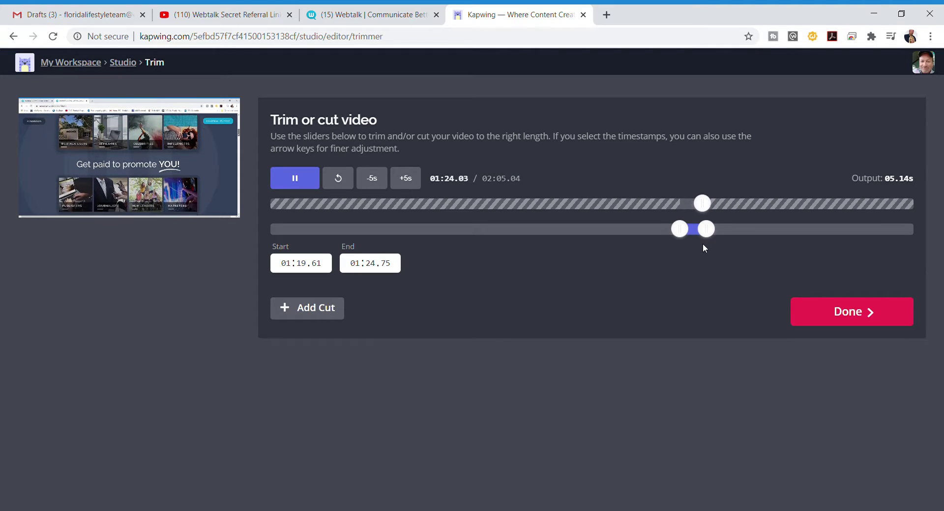
{"action": "left_click", "coordinate": [852, 313]}
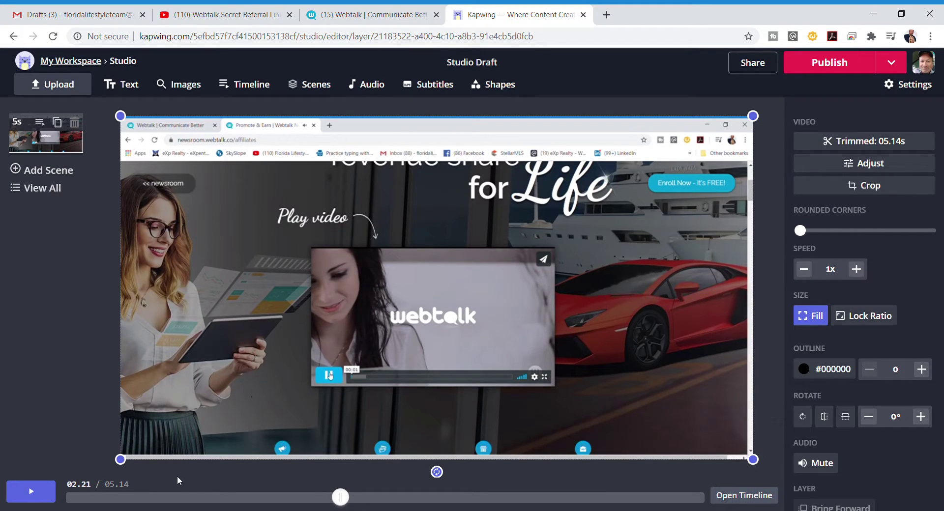
- Set the Webtalk clip's Rounded Corners to about the middle of the range
{"action": "left_click_drag", "start_coordinate": [351, 498], "coordinate": [66, 496]}
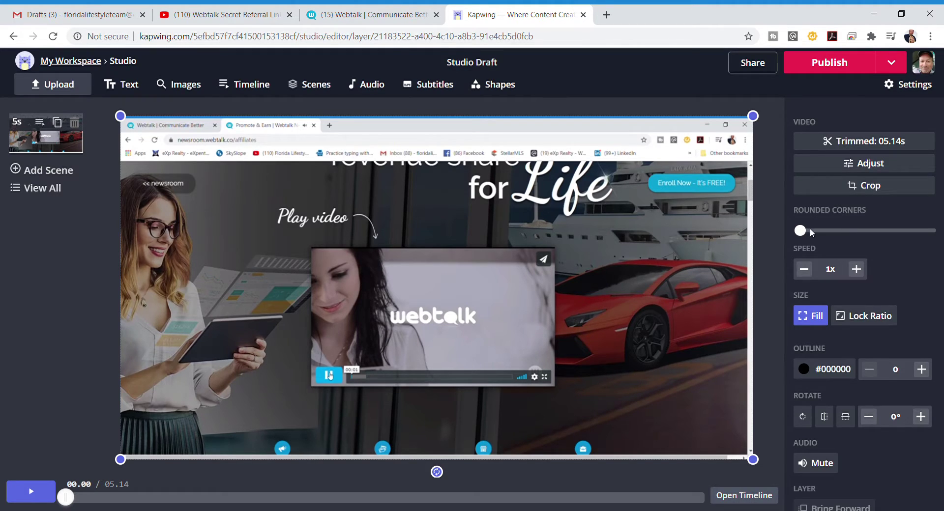
{"action": "left_click_drag", "start_coordinate": [801, 230], "coordinate": [878, 242]}
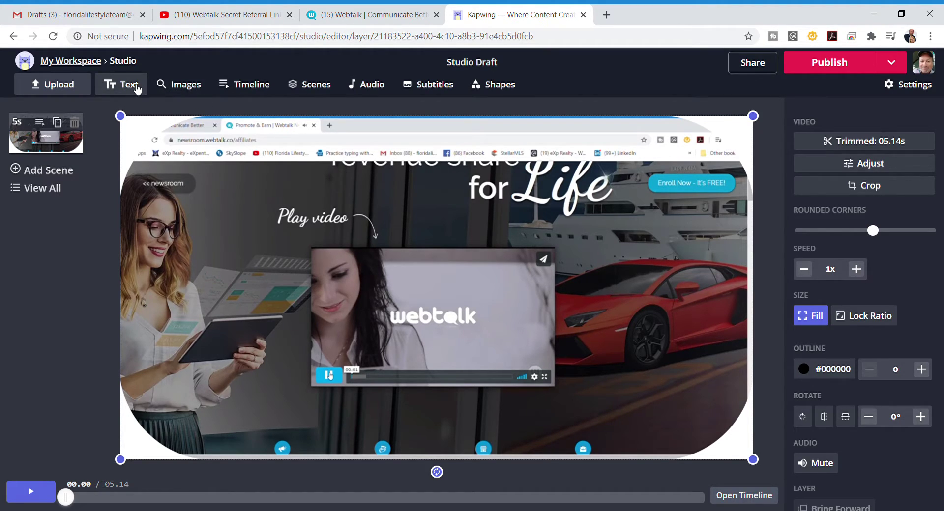
- Search images for 'Youtube Play button png' and add the red play-button result
{"action": "left_click", "coordinate": [188, 84]}
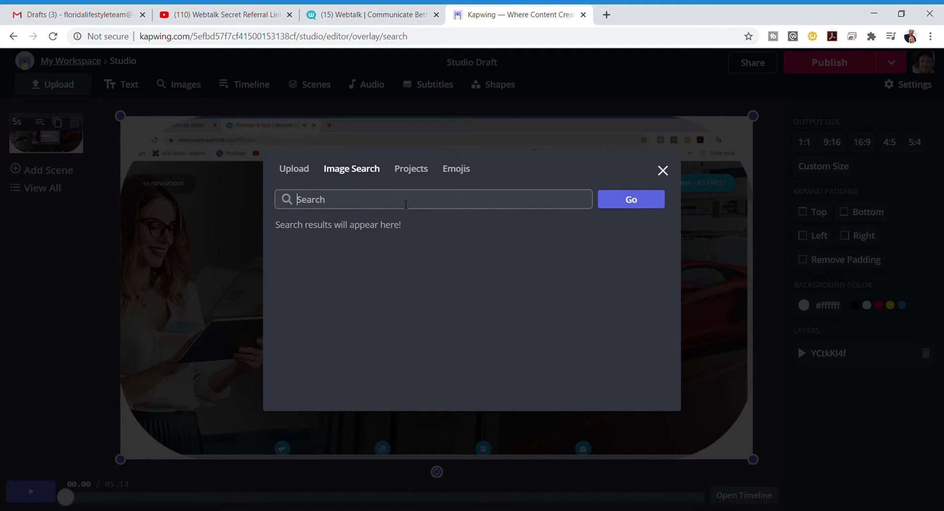
{"action": "type", "text": "Youtube Play button png"}
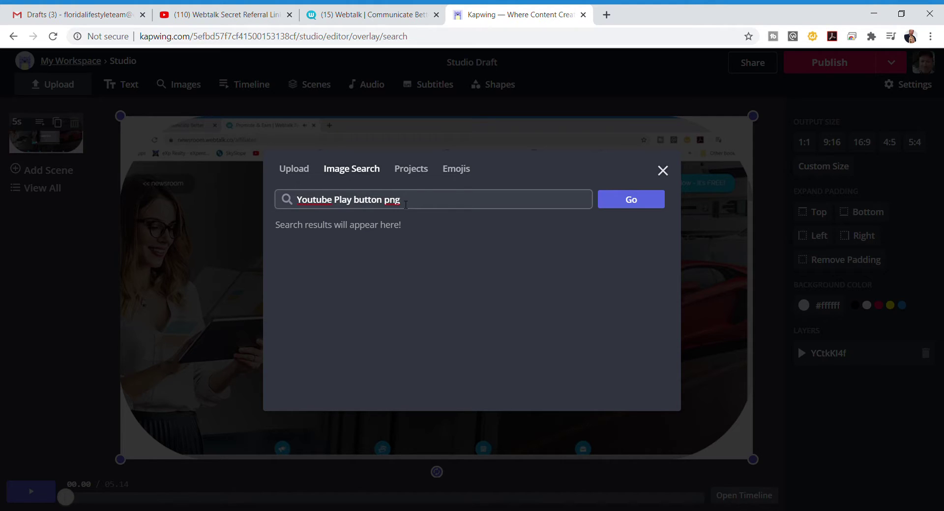
{"action": "left_click", "coordinate": [629, 201]}
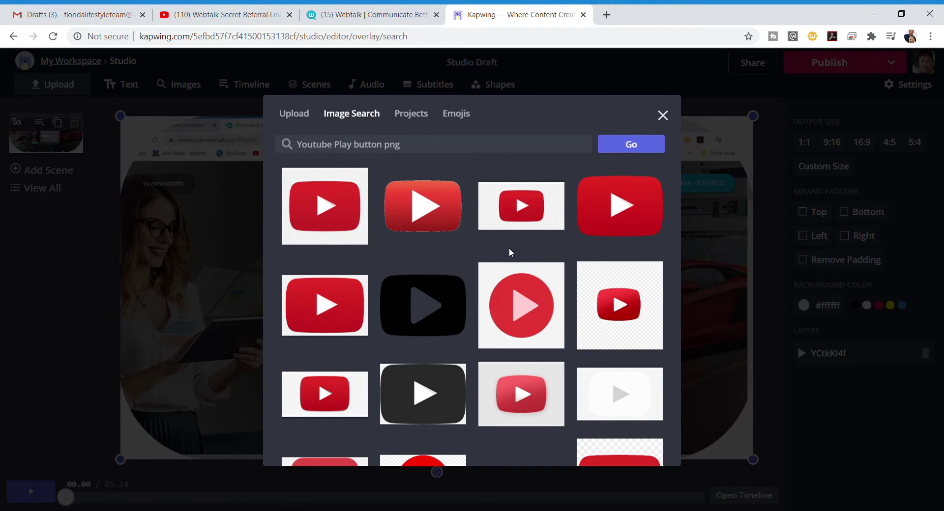
{"action": "scroll", "coordinate": [497, 263], "scroll_direction": "down", "scroll_amount": 3}
{"action": "scroll", "coordinate": [500, 262], "scroll_direction": "down", "scroll_amount": 7}
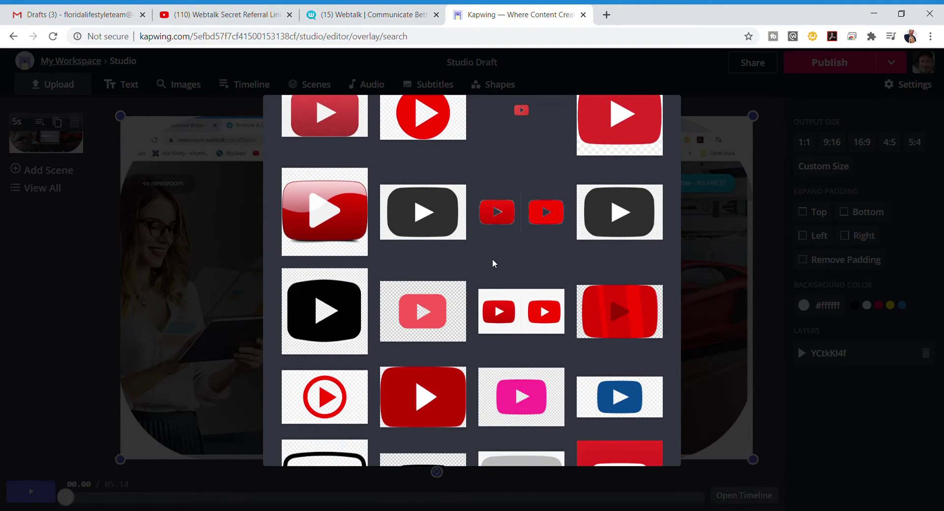
{"action": "scroll", "coordinate": [496, 266], "scroll_direction": "up", "scroll_amount": 10}
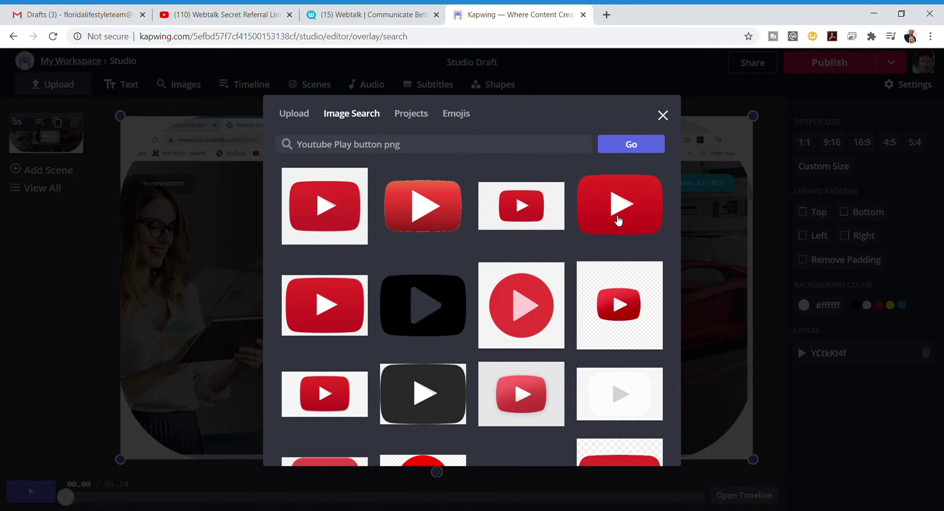
{"action": "left_click", "coordinate": [619, 221]}
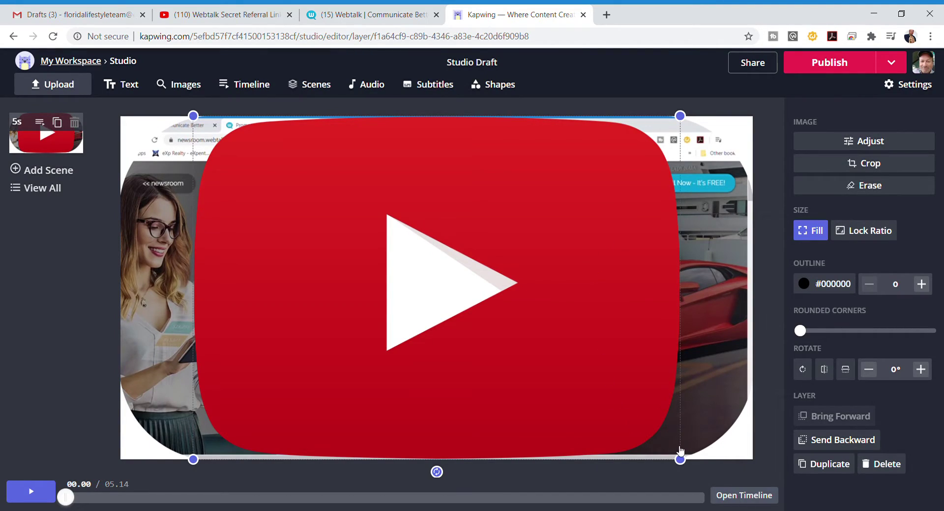
- Shrink the play button, centre it over the recording's embedded player, and preview playback
{"action": "left_click_drag", "start_coordinate": [681, 460], "coordinate": [390, 273]}
{"action": "left_click_drag", "start_coordinate": [299, 181], "coordinate": [444, 268]}
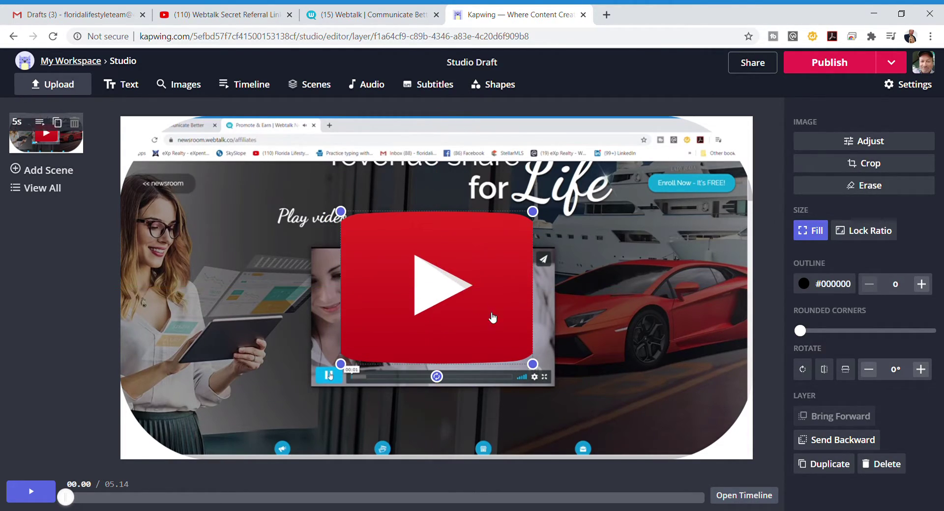
{"action": "left_click_drag", "start_coordinate": [537, 367], "coordinate": [492, 340]}
{"action": "left_click_drag", "start_coordinate": [434, 275], "coordinate": [457, 289]}
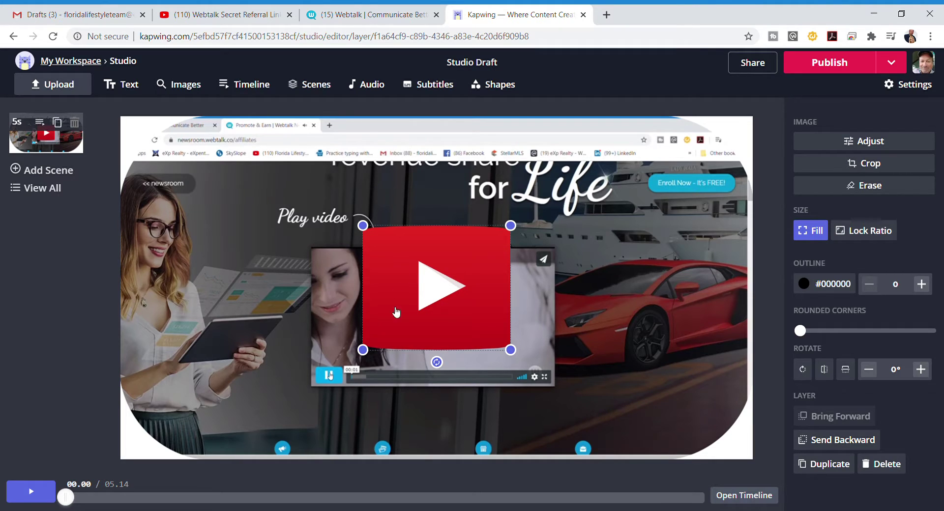
{"action": "left_click", "coordinate": [44, 495]}
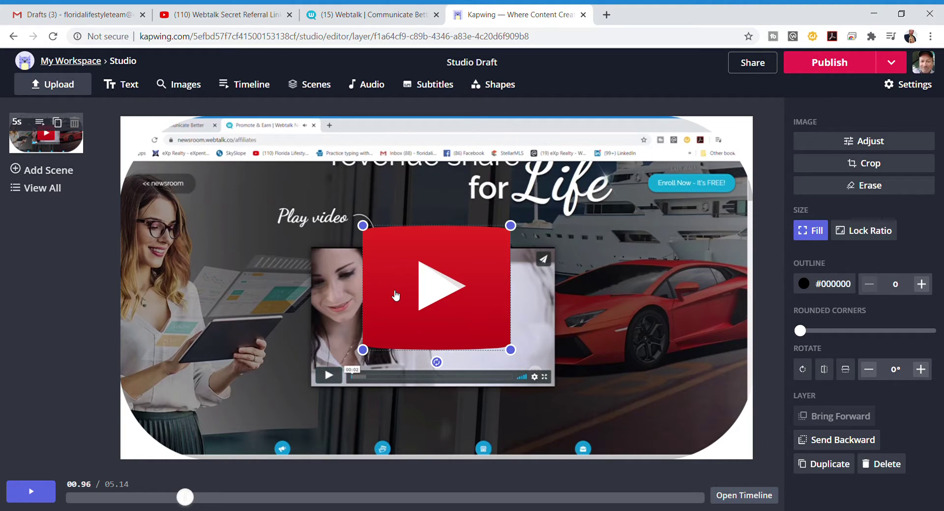
- Search images for 'Click hand png' and scroll through the hand-pointer results
{"action": "left_click", "coordinate": [178, 85]}
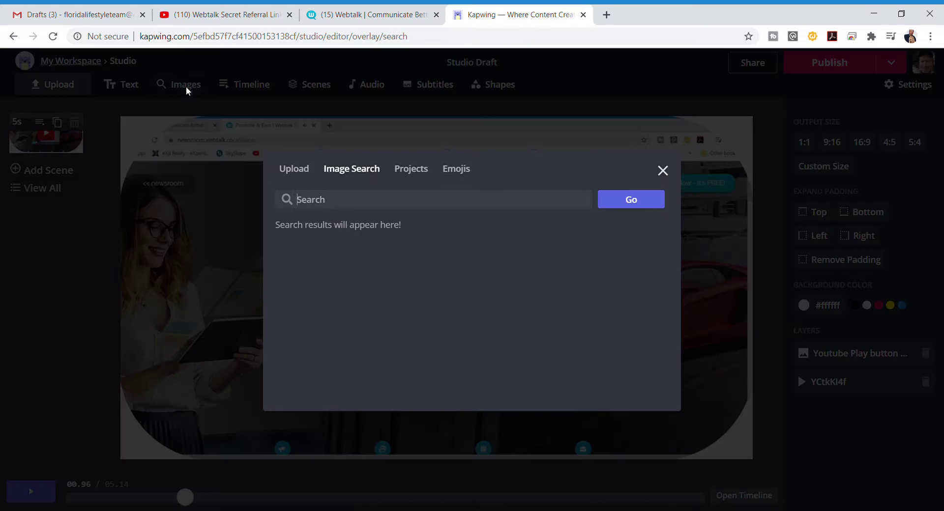
{"action": "type", "text": "ck hand p"}
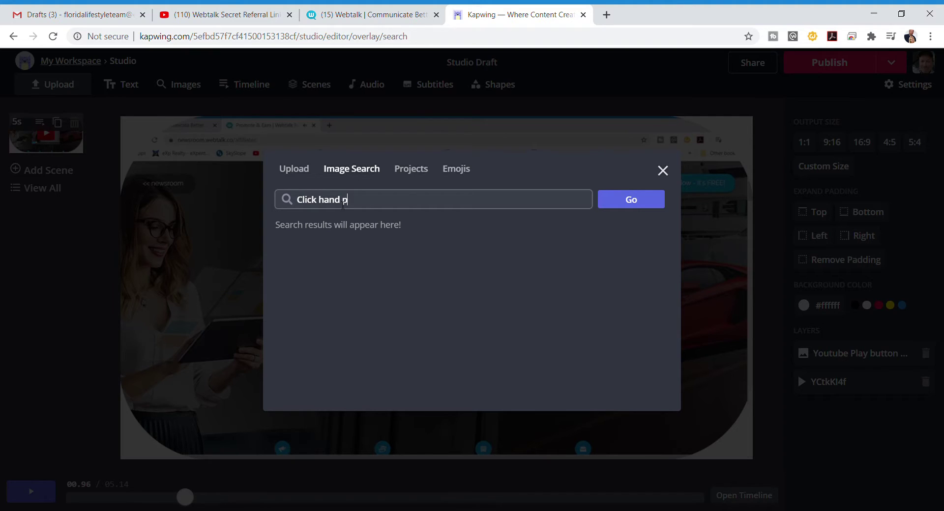
{"action": "type", "text": "gn"}
{"action": "key", "text": "BackSpace"}
{"action": "key", "text": "BackSpace"}
{"action": "left_click", "coordinate": [630, 203]}
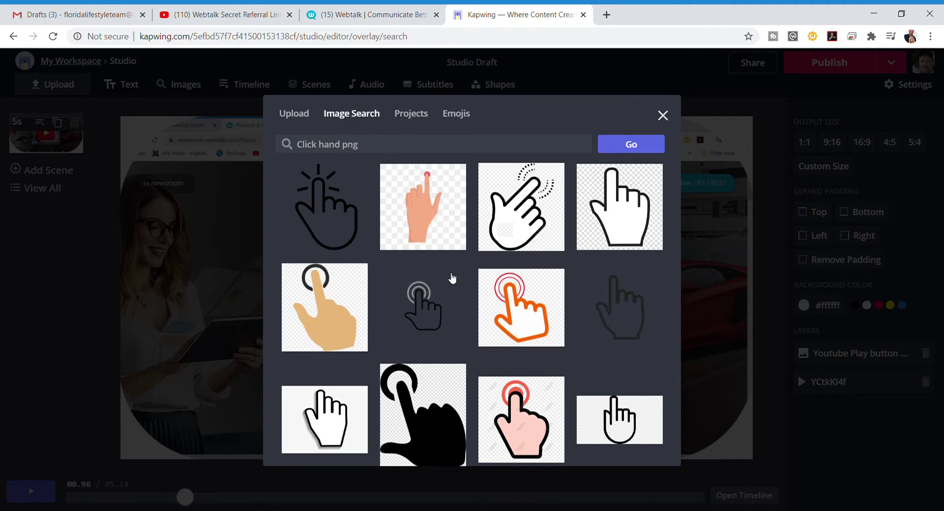
{"action": "scroll", "coordinate": [452, 278], "scroll_direction": "down", "scroll_amount": 1}
{"action": "scroll", "coordinate": [452, 278], "scroll_direction": "down", "scroll_amount": 10}
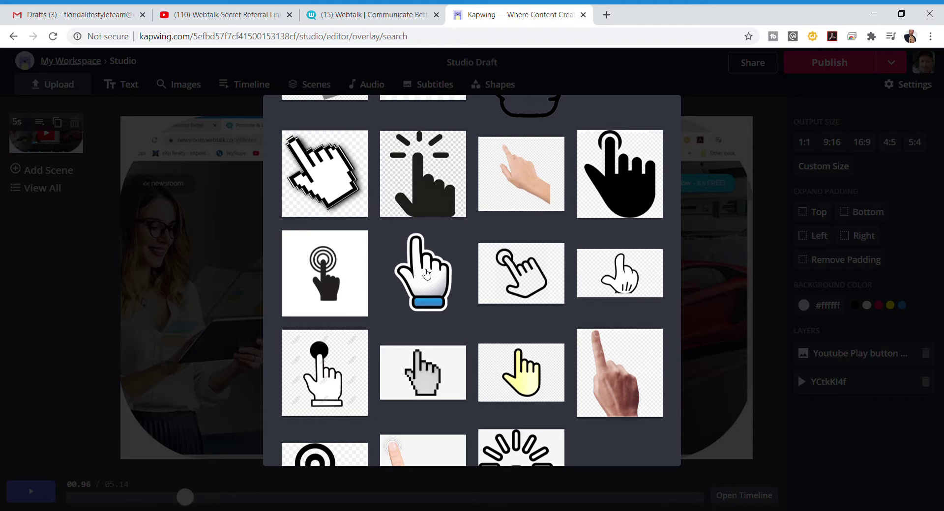
- Add the blue-cuff pointing hand, shrink it, tilt it 37°, and place it on the play button
{"action": "left_click", "coordinate": [429, 273]}
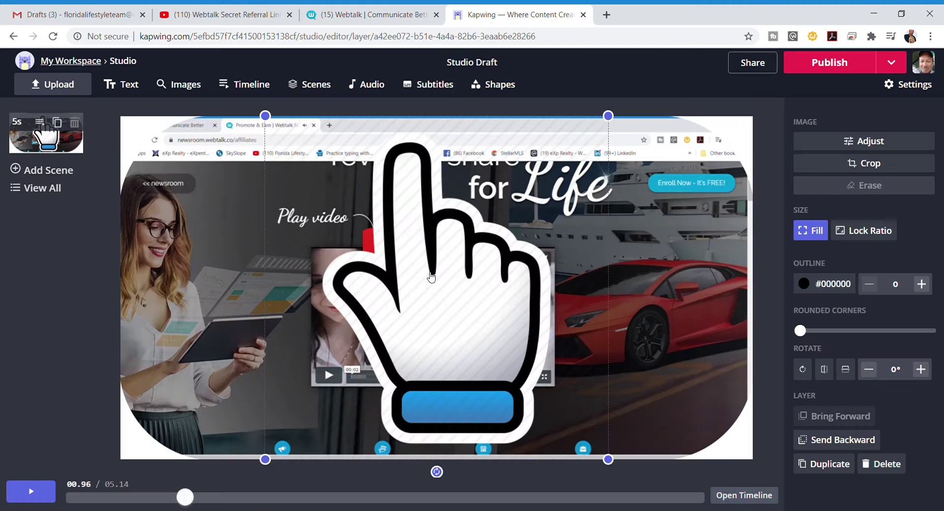
{"action": "left_click_drag", "start_coordinate": [607, 458], "coordinate": [466, 344]}
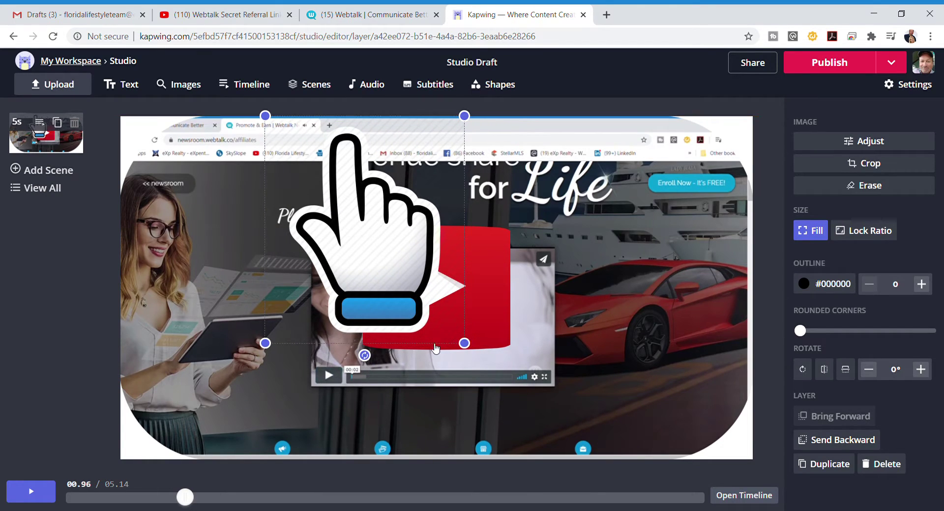
{"action": "left_click_drag", "start_coordinate": [364, 355], "coordinate": [289, 329]}
{"action": "left_click_drag", "start_coordinate": [375, 380], "coordinate": [378, 219]}
{"action": "left_click_drag", "start_coordinate": [385, 155], "coordinate": [390, 348]}
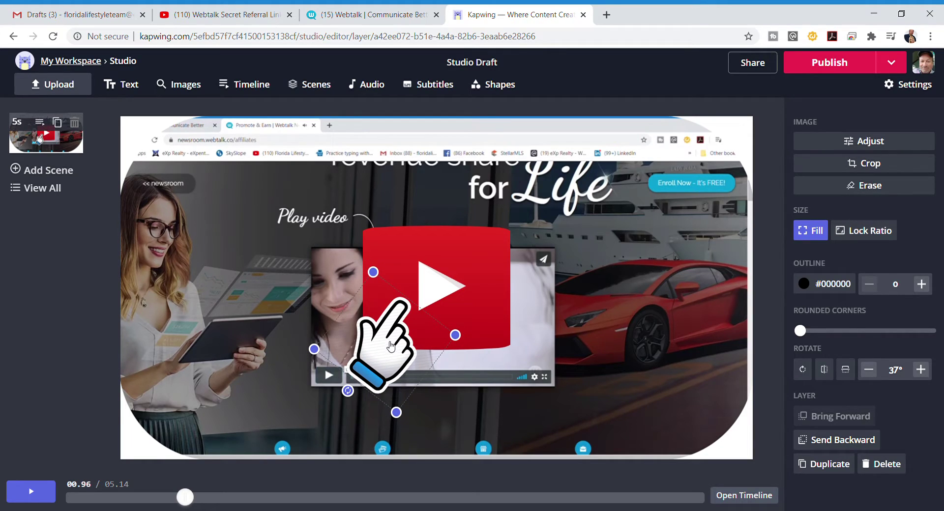
{"action": "left_click", "coordinate": [624, 388]}
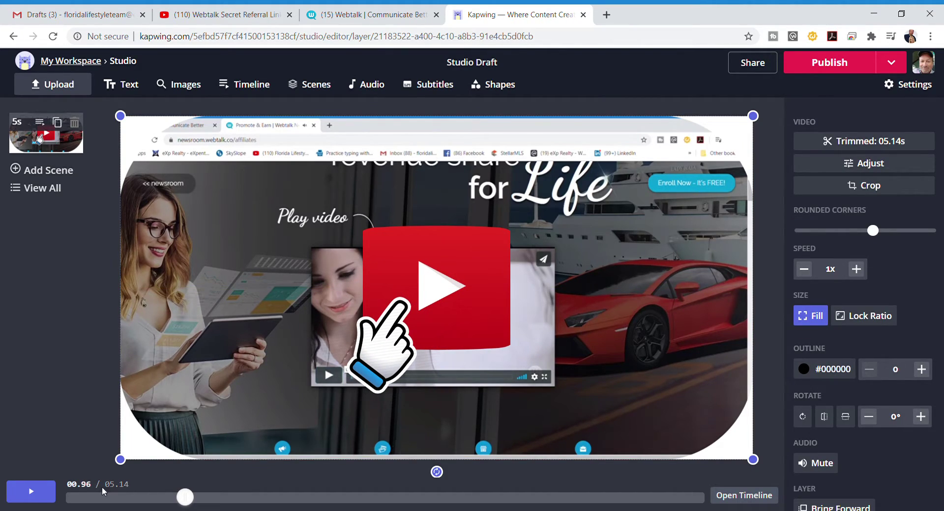
{"action": "left_click", "coordinate": [49, 492]}
{"action": "left_click", "coordinate": [49, 492]}
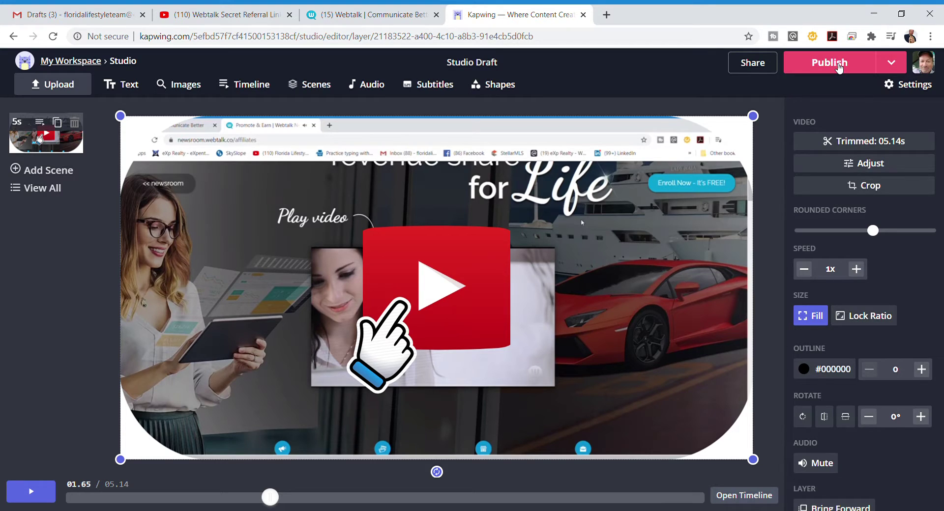
- Publish the composition and return to the 'Subscribe to my YouTube Channel' Gmail draft
{"action": "left_click", "coordinate": [839, 64]}
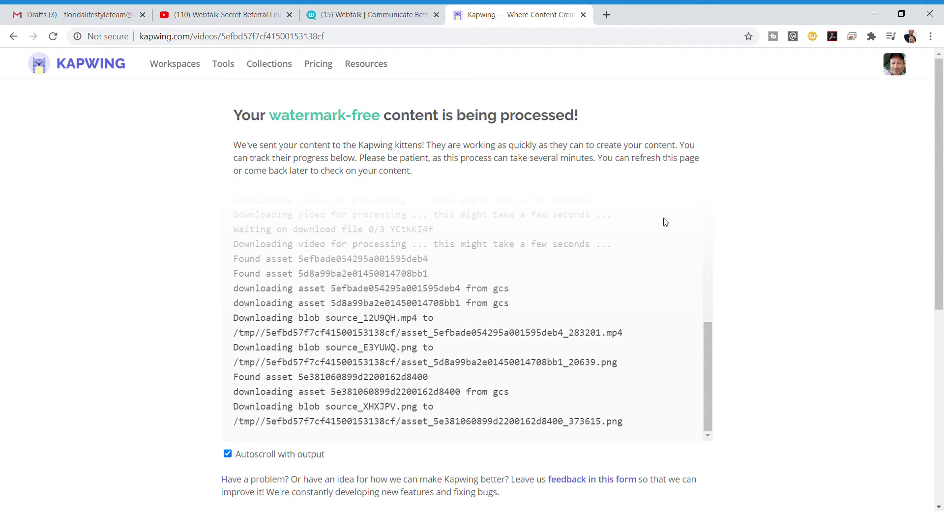
{"action": "left_click", "coordinate": [78, 14]}
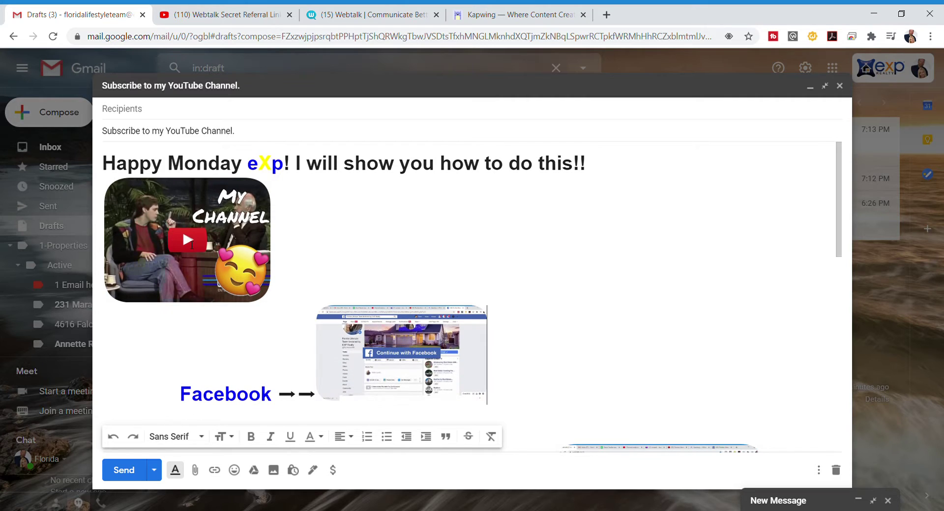
- Scroll through the Gmail draft's animated images, then go back to the Kapwing tab
{"action": "scroll", "coordinate": [425, 308], "scroll_direction": "down", "scroll_amount": 1}
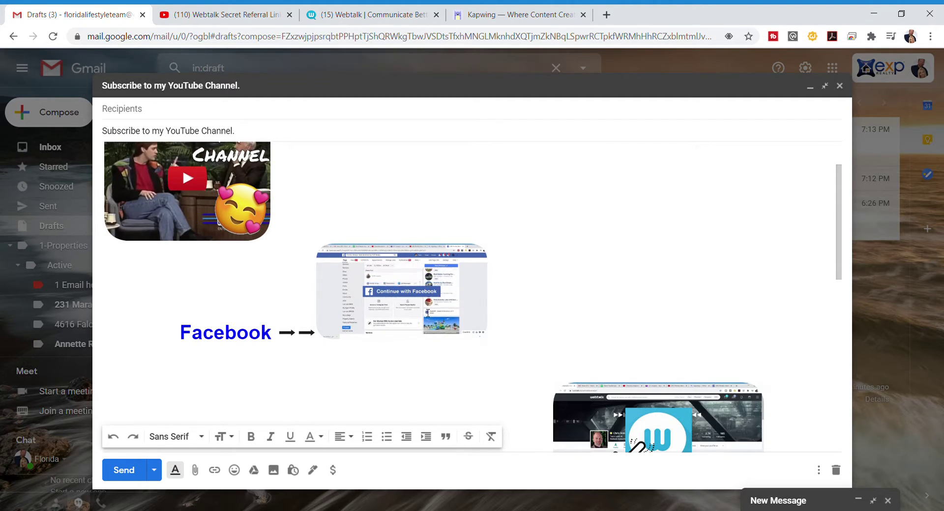
{"action": "scroll", "coordinate": [582, 293], "scroll_direction": "down", "scroll_amount": 3}
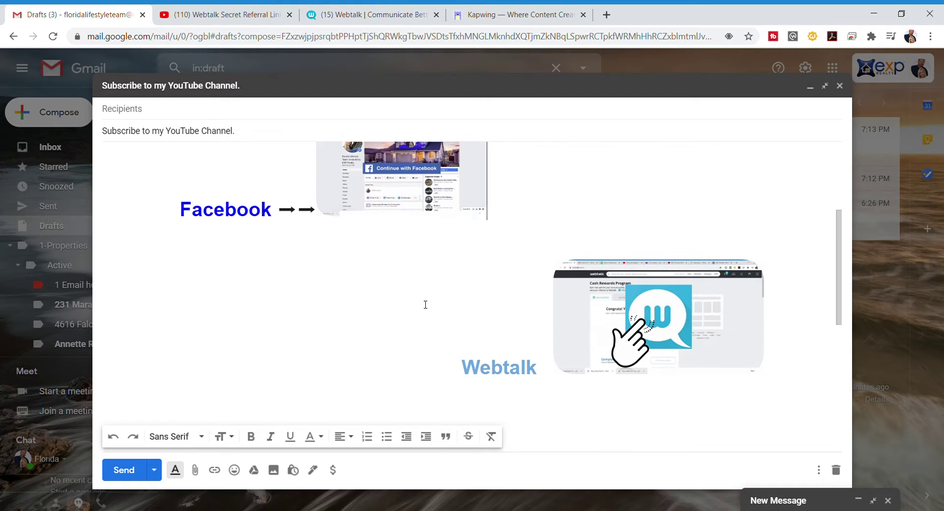
{"action": "scroll", "coordinate": [426, 307], "scroll_direction": "up", "scroll_amount": 4}
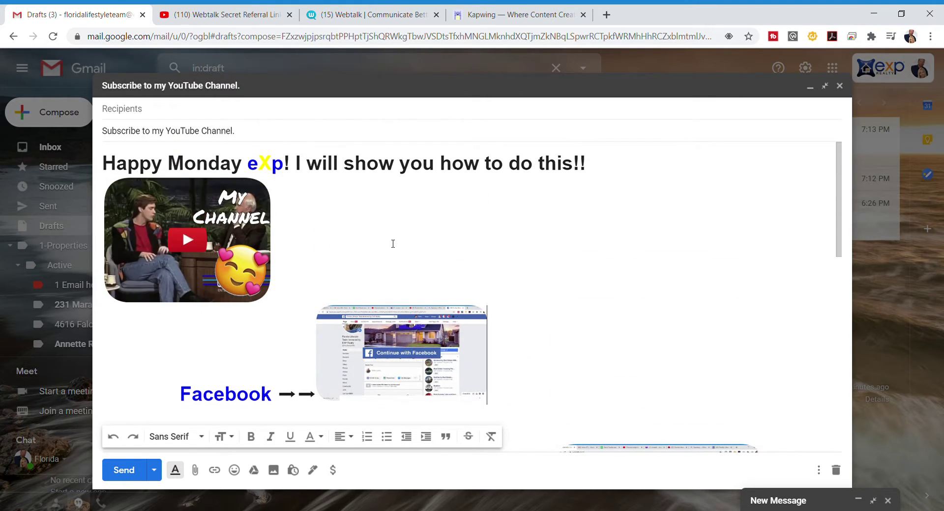
{"action": "left_click", "coordinate": [508, 18]}
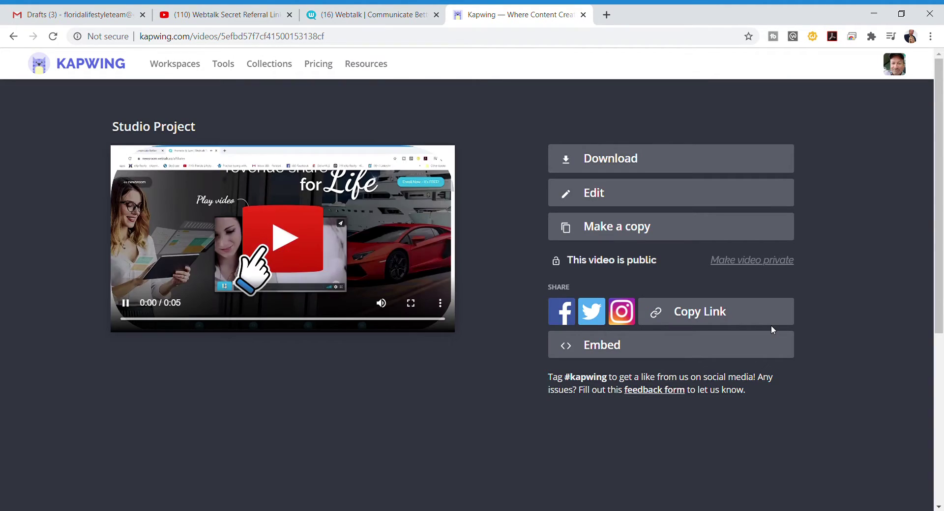
- Mute the preview and select the finished video's link in the address bar
{"action": "left_click", "coordinate": [381, 303]}
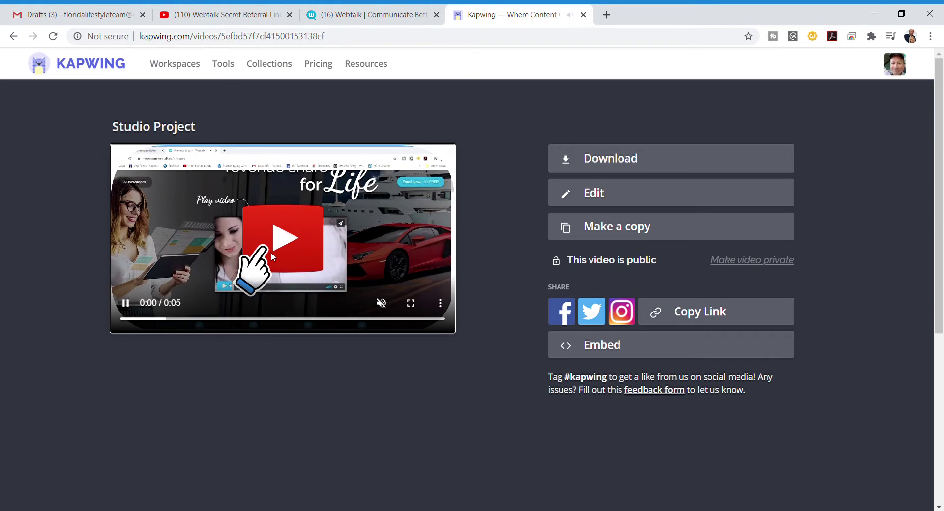
{"action": "left_click", "coordinate": [334, 41]}
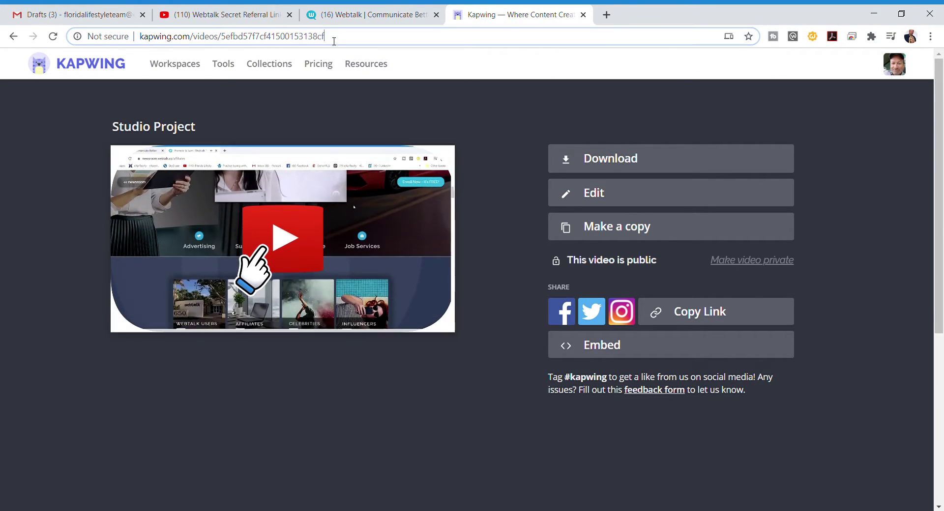
{"action": "left_click_drag", "start_coordinate": [334, 41], "coordinate": [128, 36]}
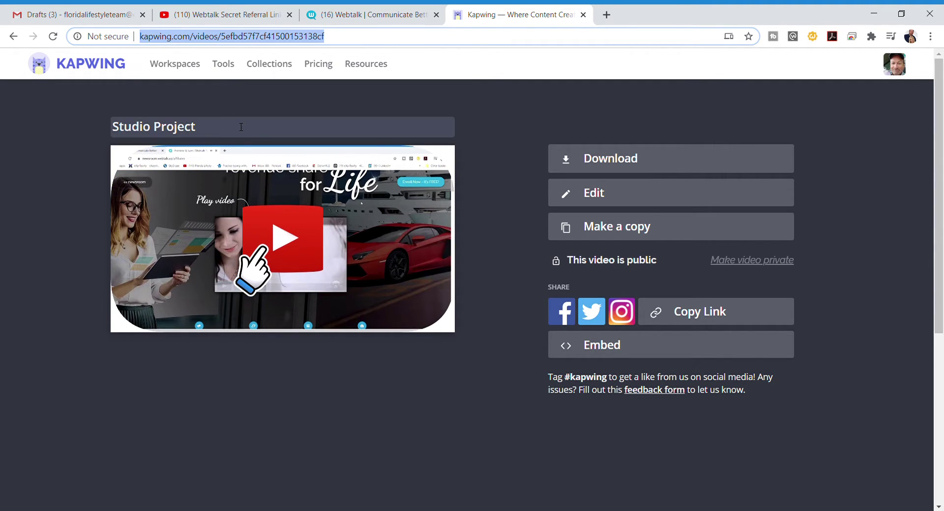
- Open the Convert Video tool from Kapwing's Tools catalogue
{"action": "left_click", "coordinate": [224, 67]}
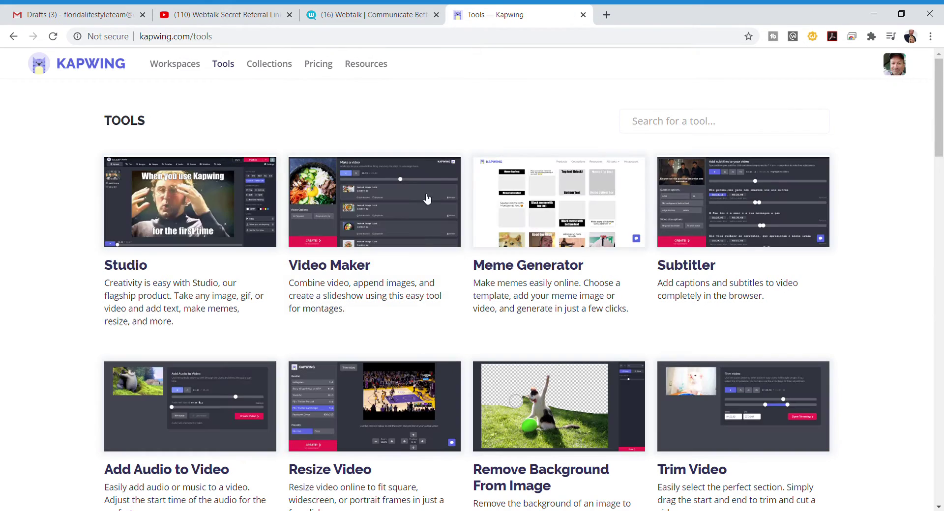
{"action": "scroll", "coordinate": [662, 268], "scroll_direction": "down", "scroll_amount": 7}
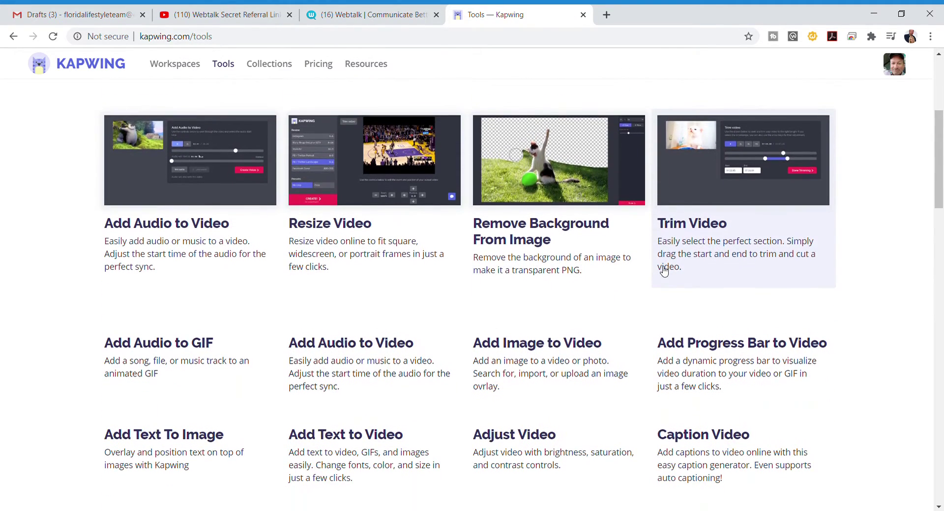
{"action": "scroll", "coordinate": [663, 272], "scroll_direction": "down", "scroll_amount": 3}
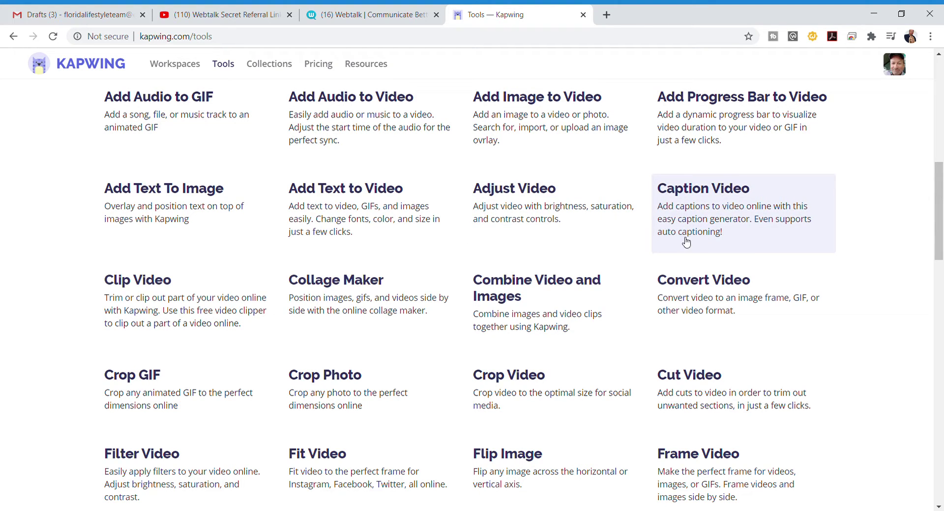
{"action": "left_click", "coordinate": [722, 296]}
{"action": "left_click", "coordinate": [499, 235]}
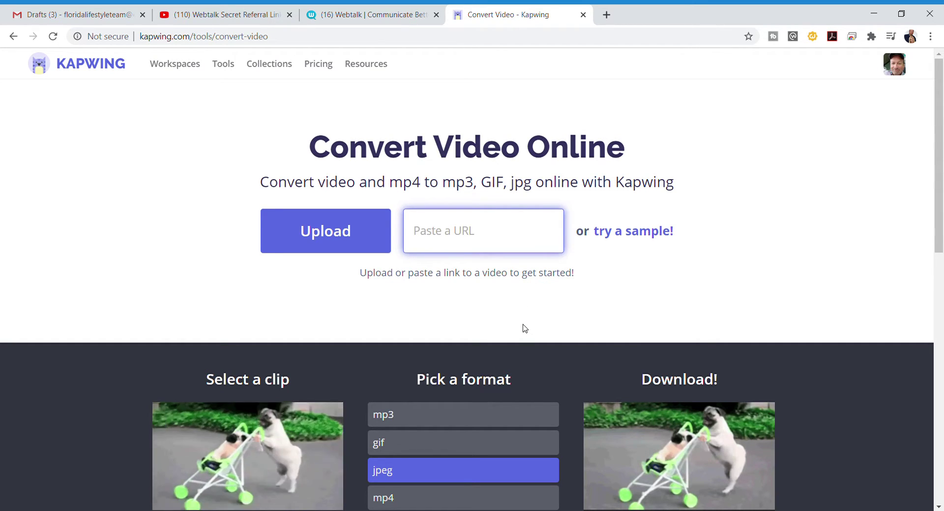
- Convert the pasted video link to a GIF trimmed to 1.7–2.8 seconds and create it
{"action": "key", "text": "ctrl+v"}
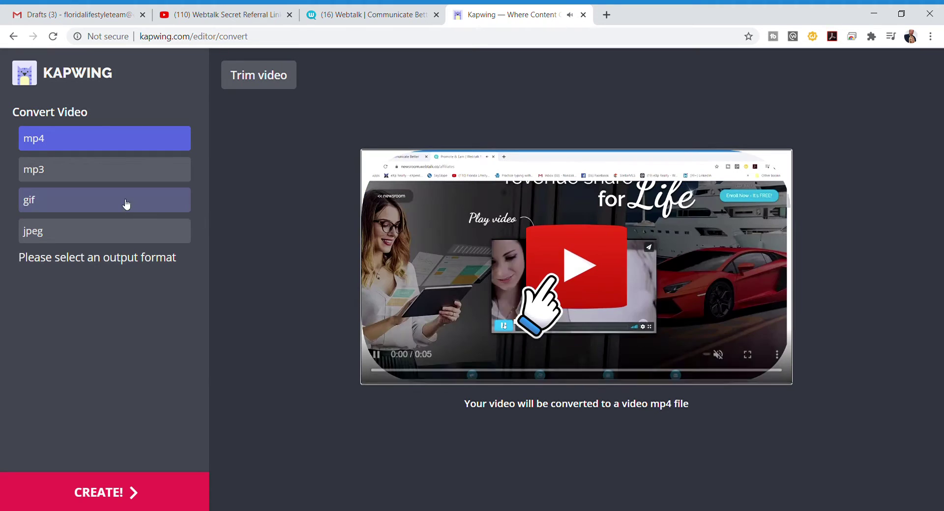
{"action": "left_click", "coordinate": [72, 202]}
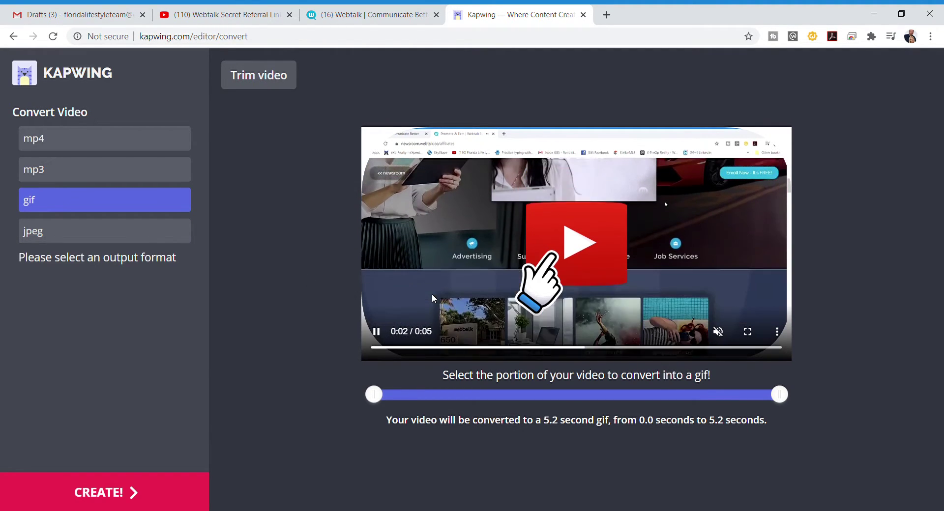
{"action": "left_click_drag", "start_coordinate": [384, 391], "coordinate": [502, 394]}
{"action": "left_click_drag", "start_coordinate": [780, 395], "coordinate": [715, 396]}
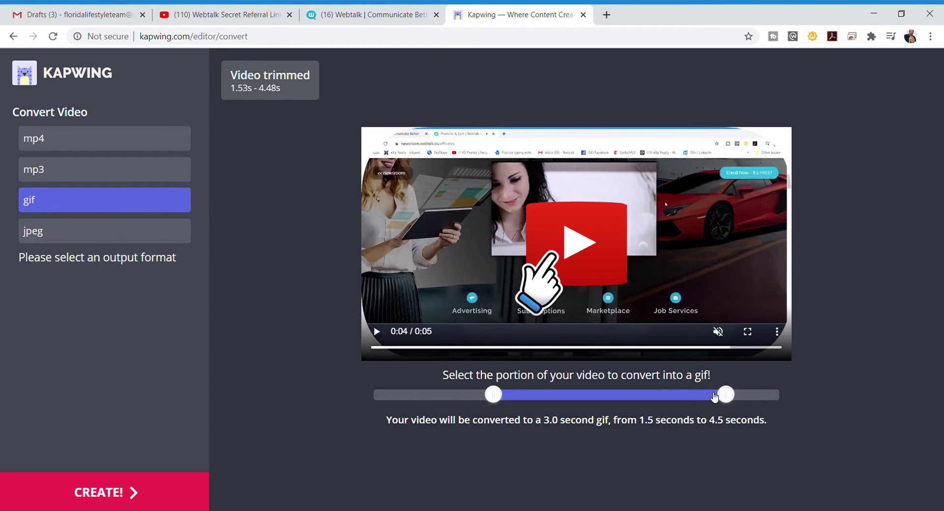
{"action": "mouse_move", "coordinate": [588, 380]}
{"action": "left_mouse_down"}
{"action": "mouse_move", "coordinate": [572, 391]}
{"action": "mouse_move", "coordinate": [593, 397]}
{"action": "left_mouse_up"}
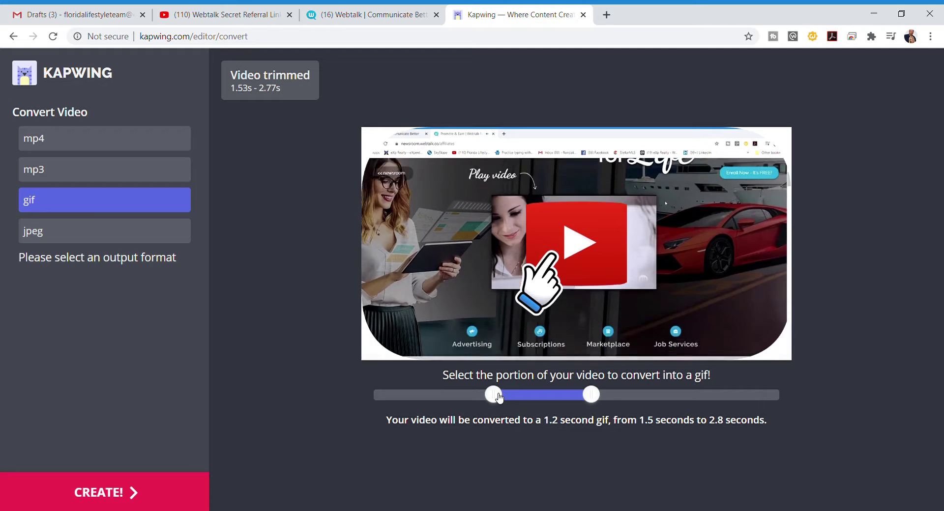
{"action": "left_click_drag", "start_coordinate": [499, 398], "coordinate": [515, 399]}
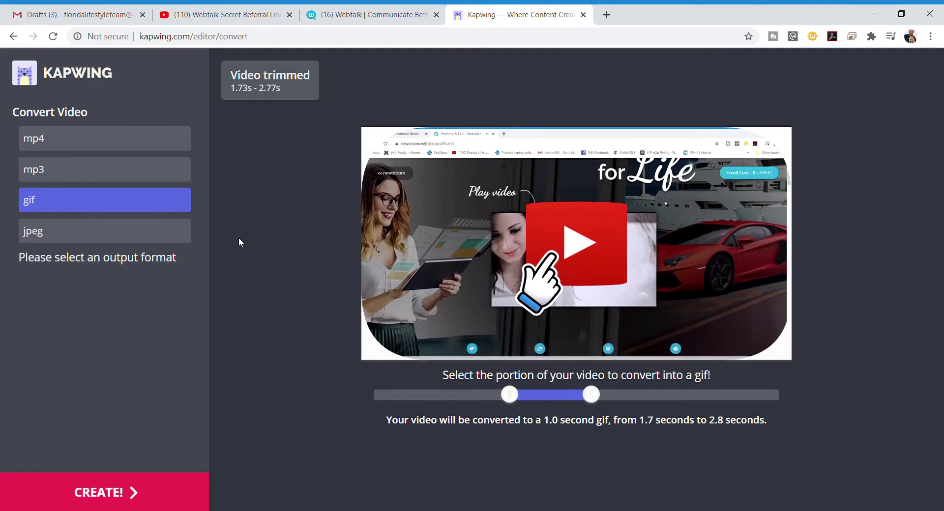
{"action": "left_click", "coordinate": [113, 501]}
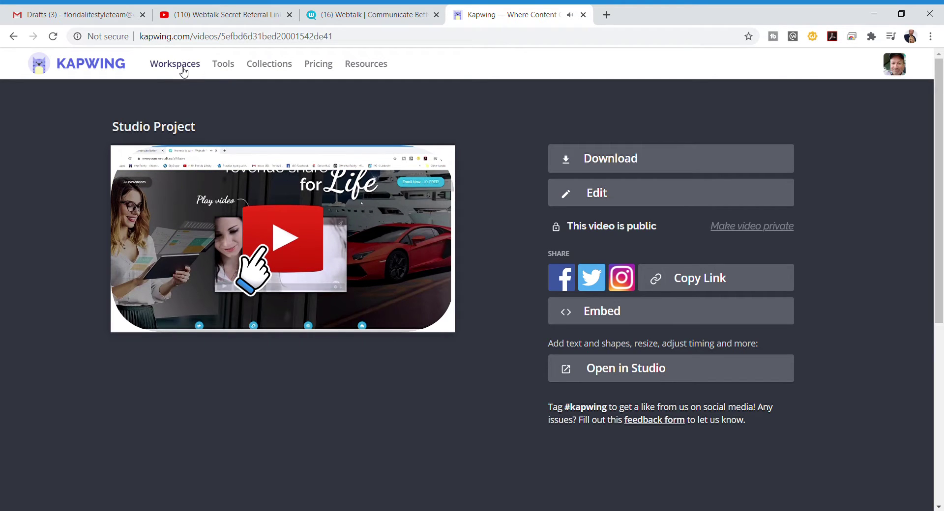
- Go to My Workspace and open the newest Studio Project card
{"action": "left_click", "coordinate": [184, 72]}
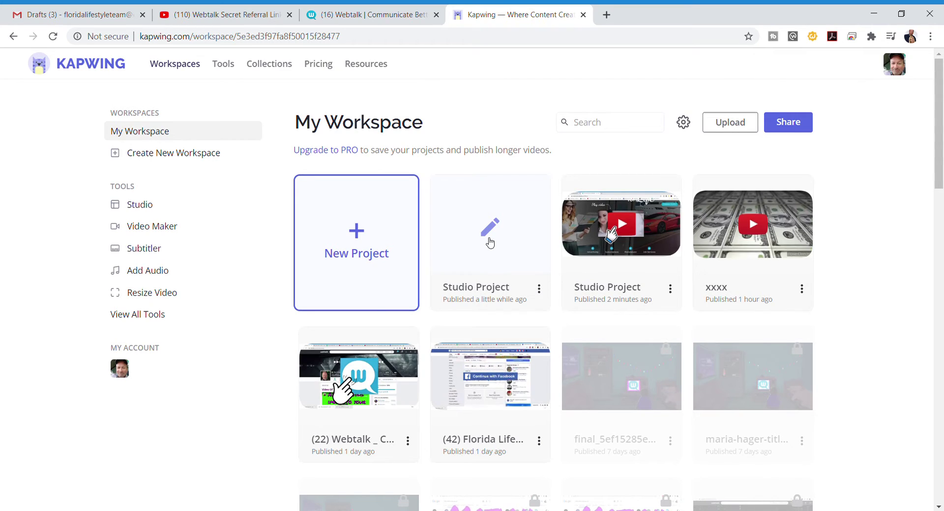
{"action": "left_click", "coordinate": [490, 242]}
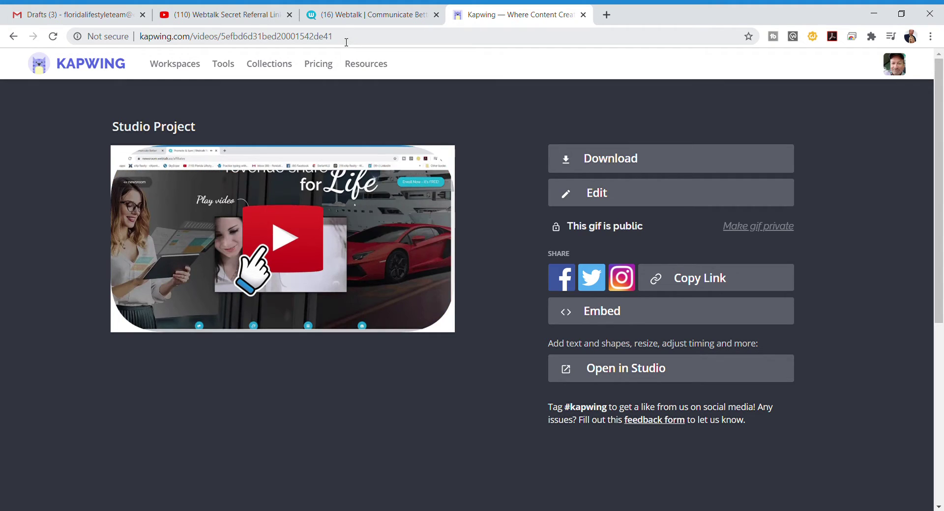
- Download the GIF as final_5efbd6d31be….gif and return to the Gmail draft
{"action": "left_click", "coordinate": [629, 164]}
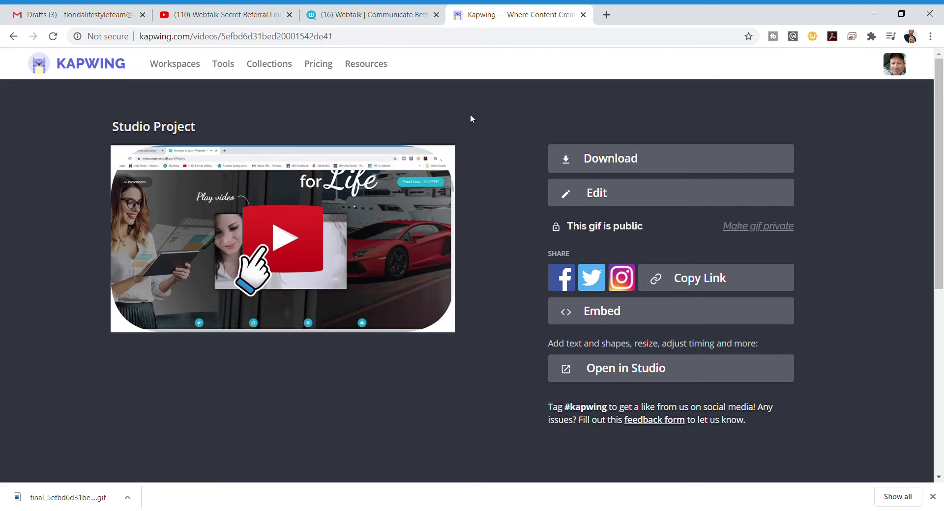
{"action": "left_click", "coordinate": [88, 15]}
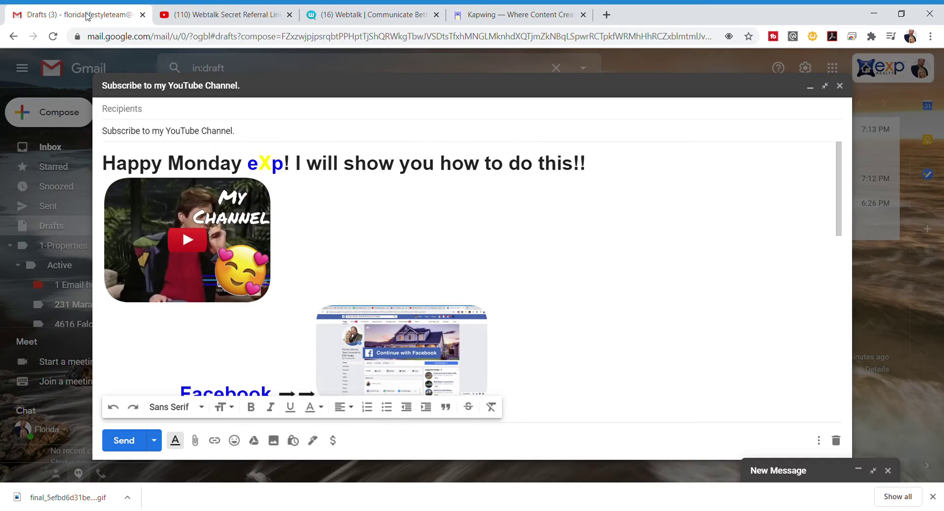
- Minimize the YouTube draft, start a full-screen new message, and add blank lines above the signature
{"action": "left_click", "coordinate": [810, 88]}
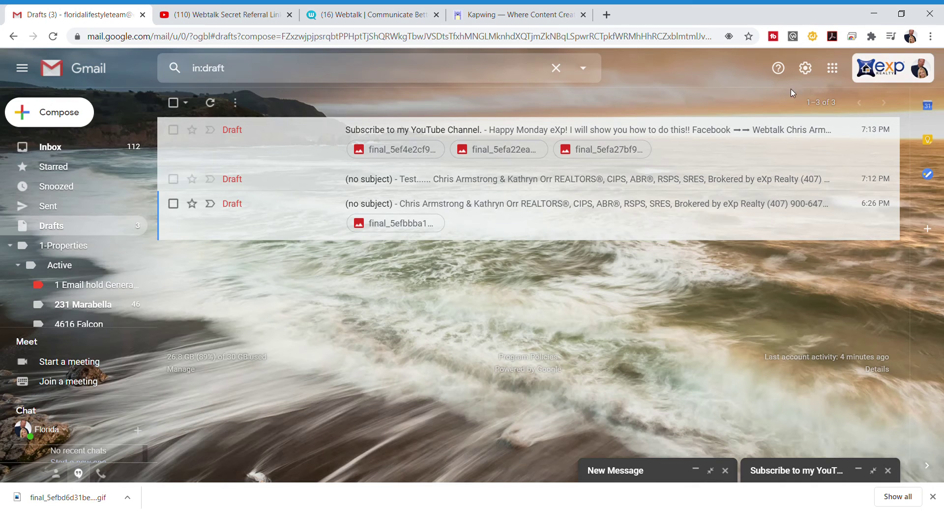
{"action": "left_click", "coordinate": [70, 112]}
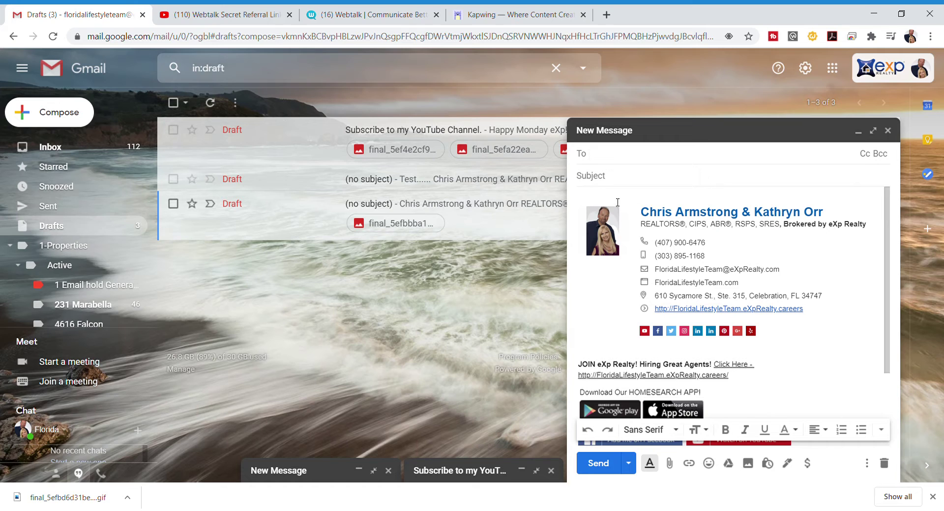
{"action": "left_click", "coordinate": [873, 131]}
{"action": "left_click", "coordinate": [207, 156]}
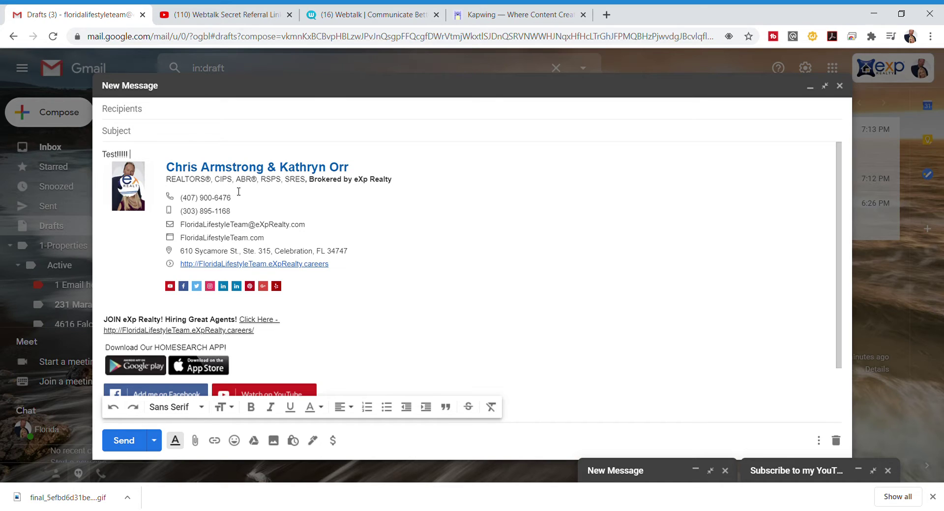
{"action": "key", "text": "Return"}
{"action": "key", "text": "Return"}
{"action": "key", "text": "Return"}
{"action": "key", "text": "Return"}
{"action": "key", "text": "Return"}
{"action": "key", "text": "Return"}
{"action": "key", "text": "Return"}
{"action": "key", "text": "Return"}
{"action": "key", "text": "Return"}
{"action": "key", "text": "Return"}
{"action": "key", "text": "Return"}
{"action": "key", "text": "Return"}
{"action": "key", "text": "Return"}
{"action": "key", "text": "Return"}
{"action": "key", "text": "Return"}
{"action": "key", "text": "Return"}
{"action": "key", "text": "Return"}
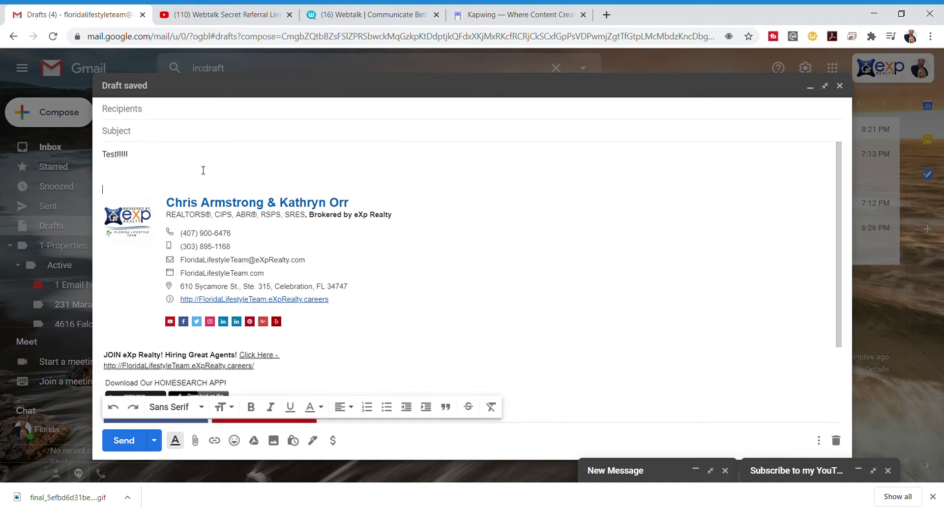
{"action": "key", "text": "Return"}
{"action": "key", "text": "Return"}
{"action": "key", "text": "Return"}
{"action": "key", "text": "Return"}
{"action": "key", "text": "Return"}
{"action": "key", "text": "Return"}
{"action": "key", "text": "Return"}
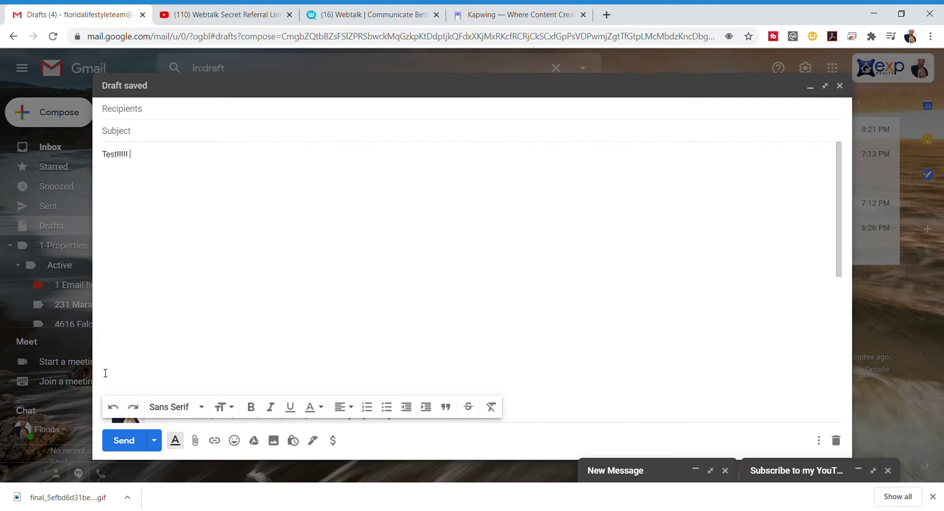
- Drag the downloaded Webtalk GIF into the message body and shrink it by its corner handle
{"action": "left_click_drag", "start_coordinate": [72, 499], "coordinate": [176, 364]}
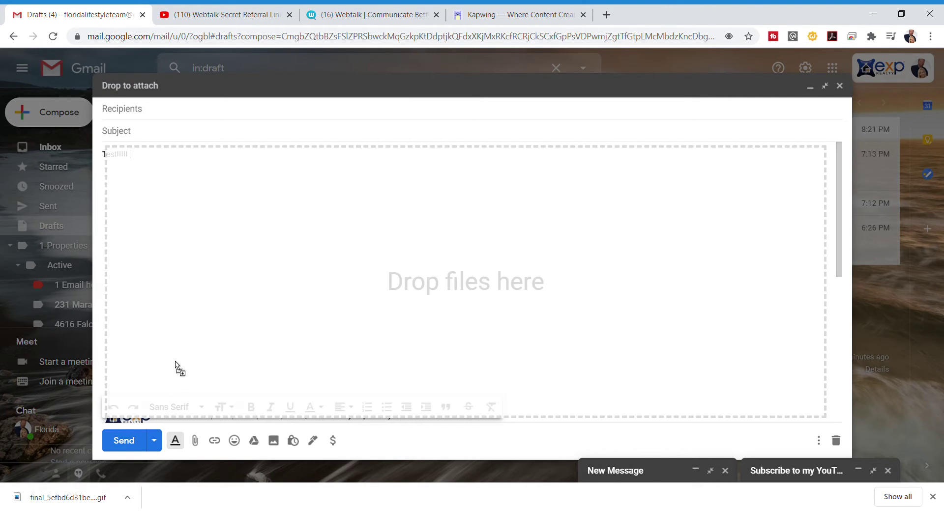
{"action": "left_click_drag", "start_coordinate": [392, 241], "coordinate": [393, 243]}
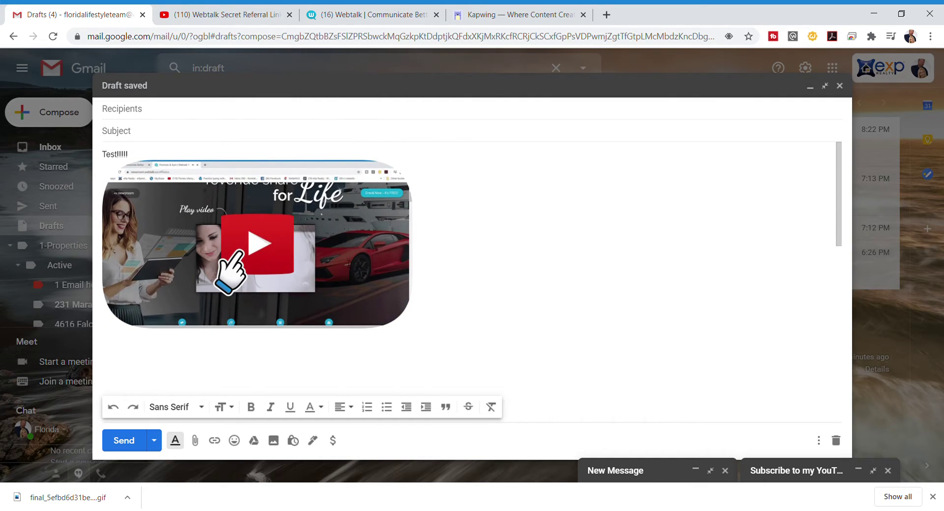
{"action": "left_click", "coordinate": [343, 259]}
{"action": "left_click_drag", "start_coordinate": [413, 328], "coordinate": [334, 286]}
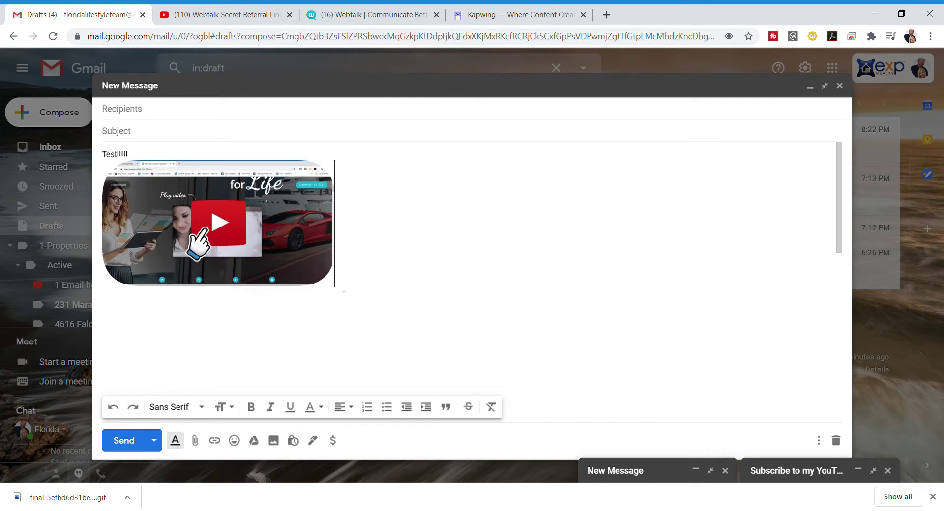
{"action": "left_click", "coordinate": [328, 277]}
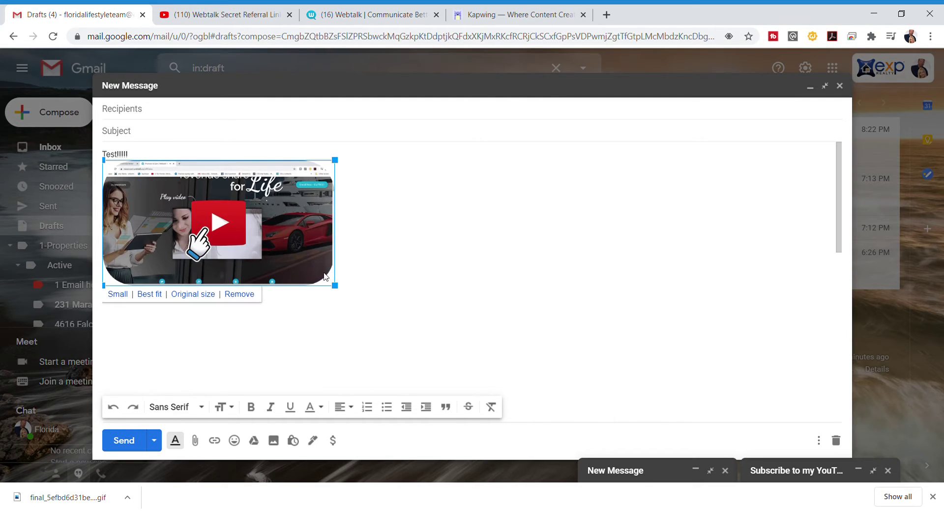
{"action": "left_click_drag", "start_coordinate": [317, 261], "coordinate": [313, 259]}
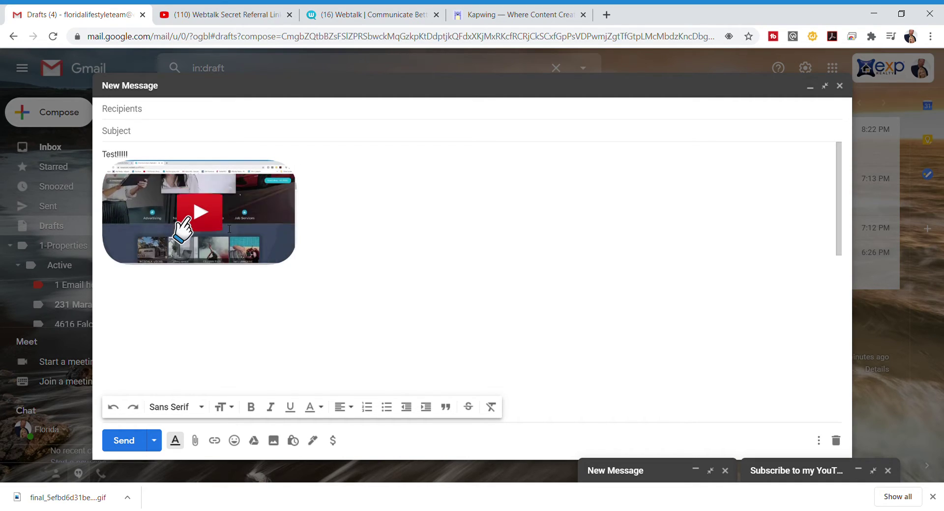
- Open the Edit Link dialog for the GIF and delete its old .gif address
{"action": "left_click", "coordinate": [354, 295]}
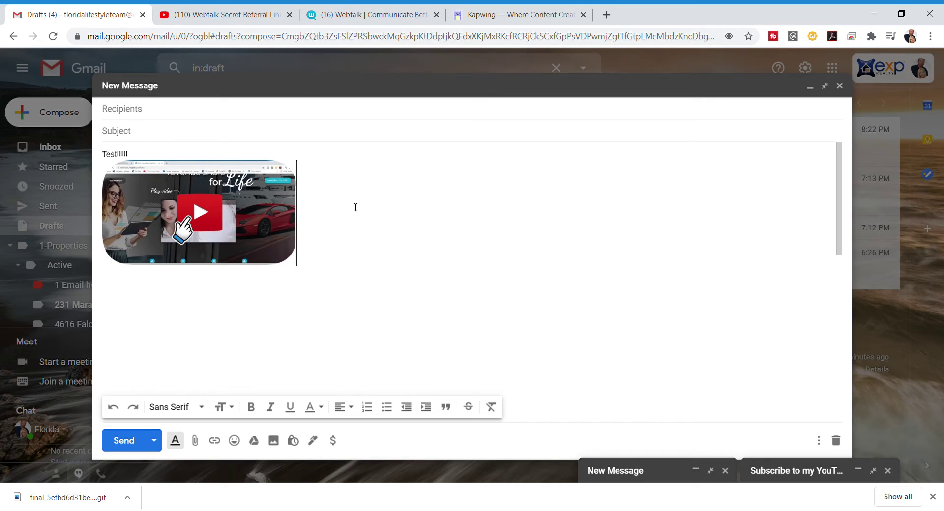
{"action": "left_click", "coordinate": [185, 198]}
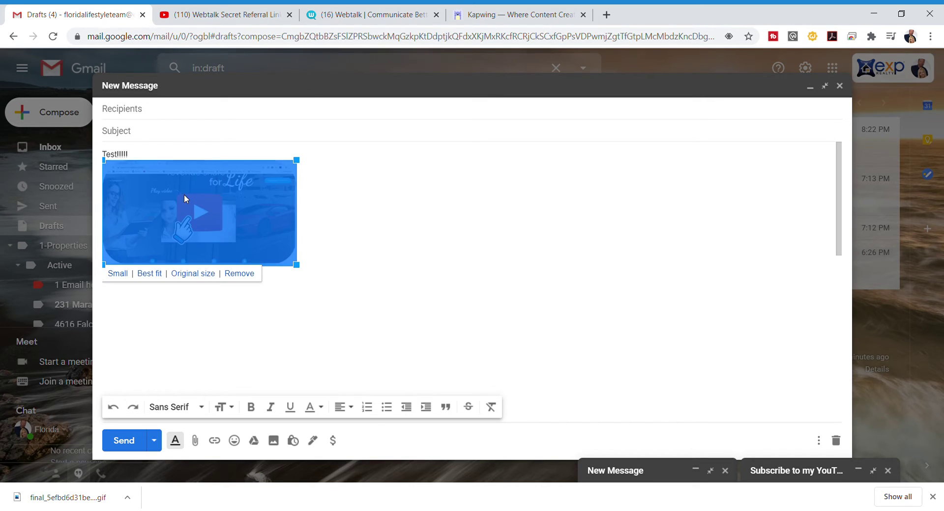
{"action": "left_click", "coordinate": [214, 444]}
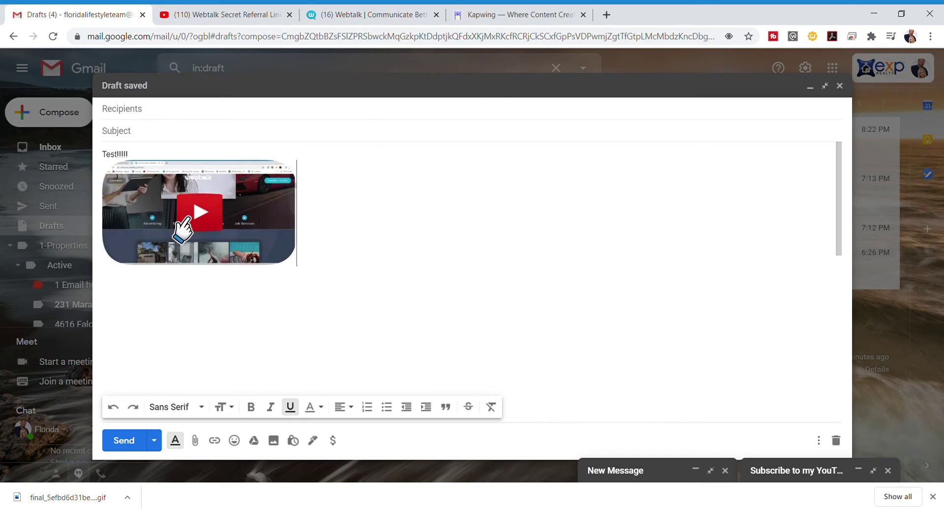
{"action": "left_click", "coordinate": [175, 214]}
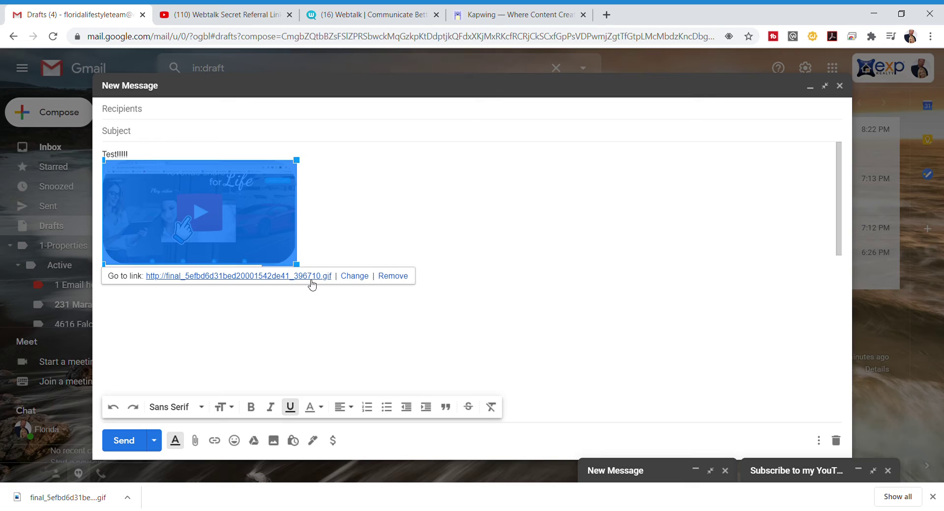
{"action": "left_click", "coordinate": [359, 280]}
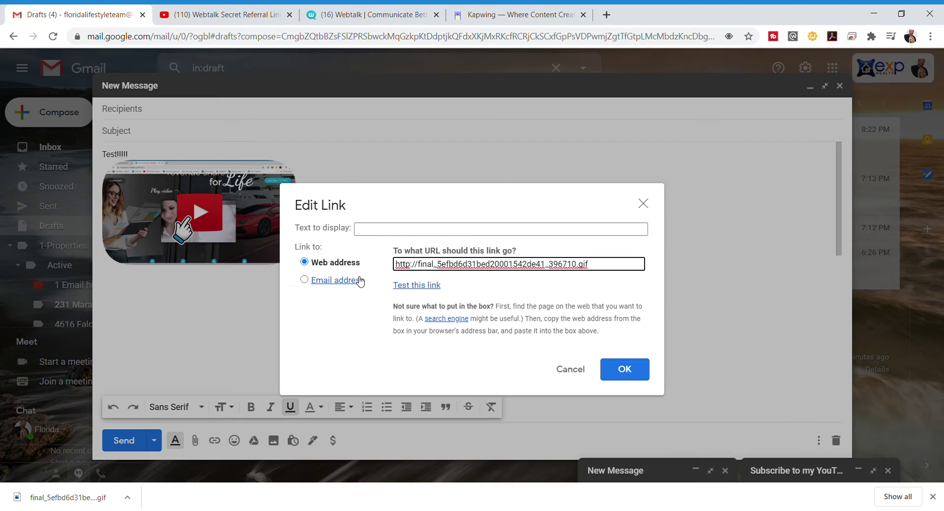
{"action": "left_click_drag", "start_coordinate": [594, 266], "coordinate": [400, 270]}
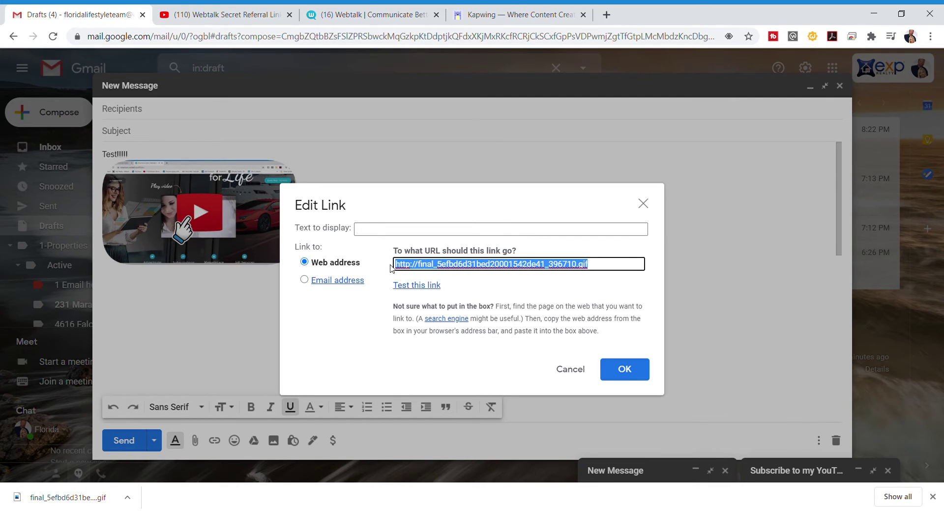
{"action": "key", "text": "BackSpace"}
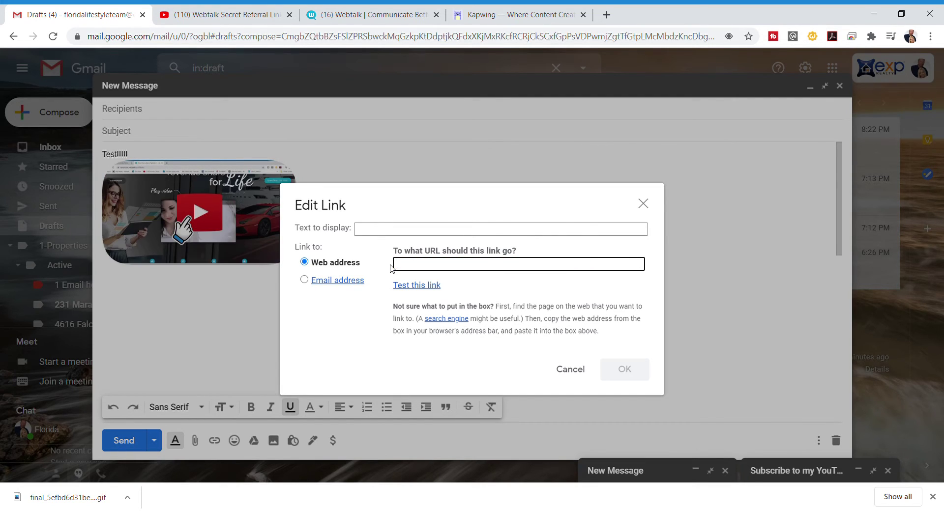
{"action": "left_click", "coordinate": [232, 15]}
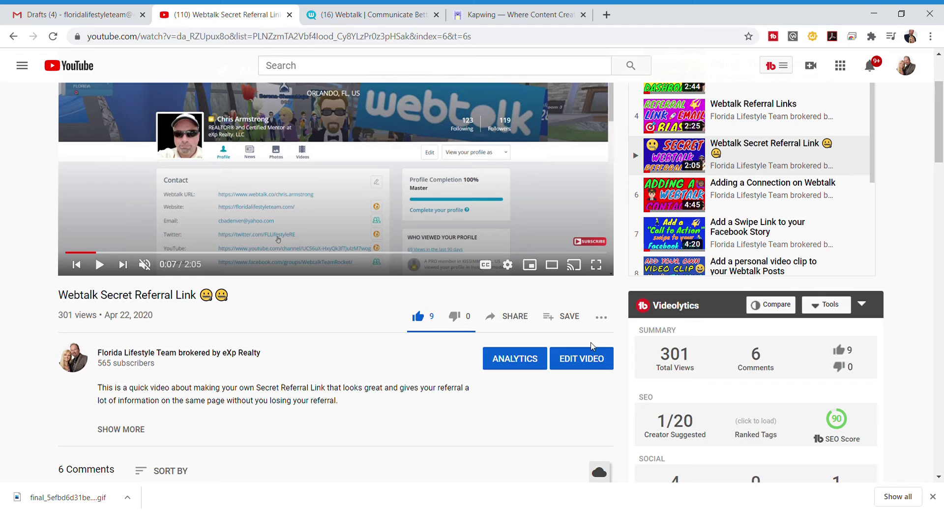
- Copy the video's youtu.be share link from YouTube's Share panel and return to Gmail
{"action": "left_click", "coordinate": [516, 317]}
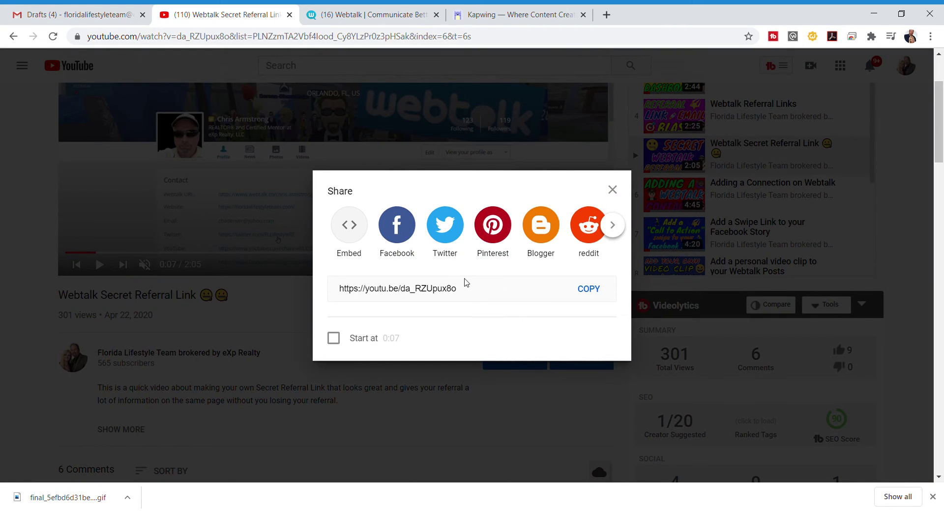
{"action": "left_click_drag", "start_coordinate": [475, 291], "coordinate": [338, 289]}
{"action": "key", "text": "ctrl+c"}
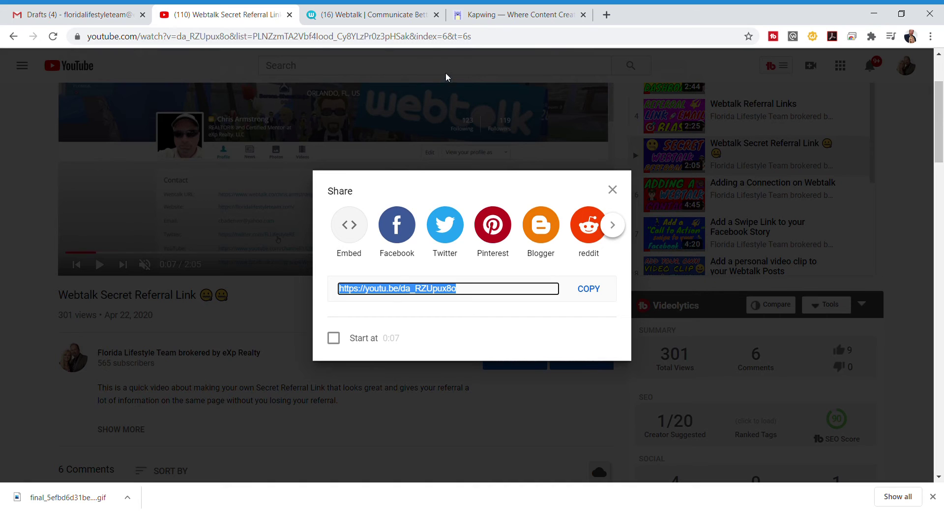
{"action": "left_click", "coordinate": [98, 15]}
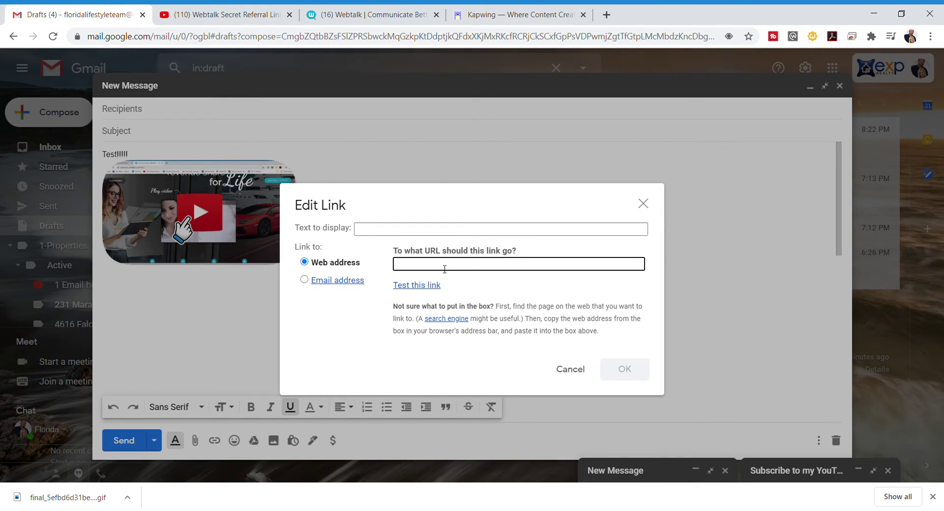
{"action": "key", "text": "ctrl+v"}
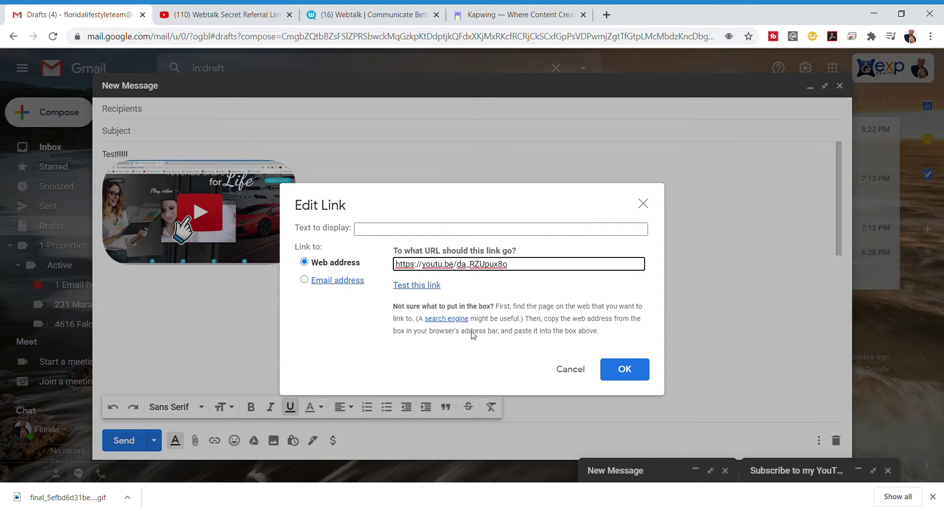
{"action": "left_click", "coordinate": [427, 234]}
{"action": "type", "text": "Hi"}
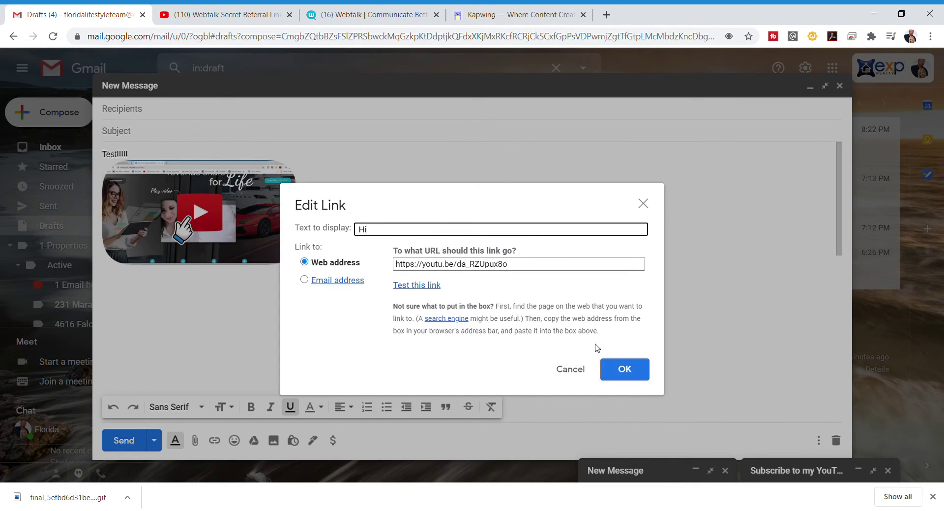
{"action": "left_click", "coordinate": [623, 369]}
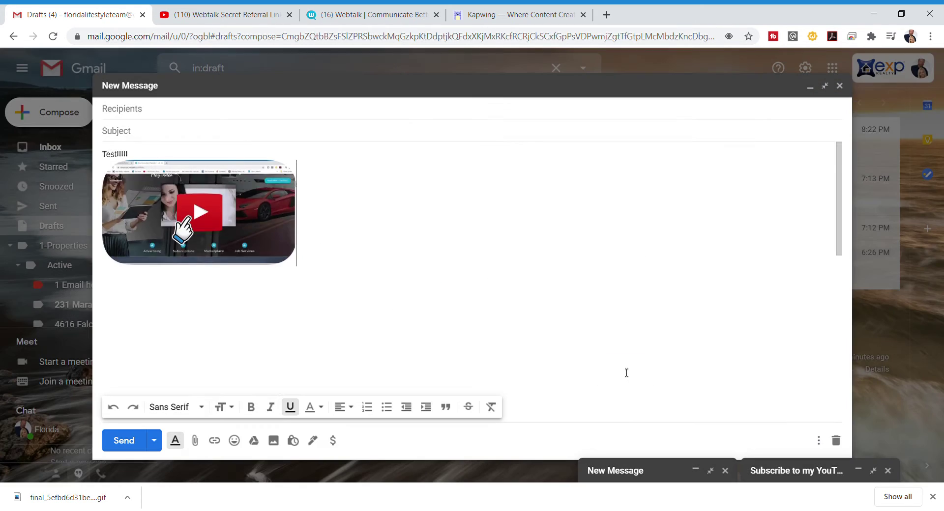
{"action": "scroll", "coordinate": [352, 227], "scroll_direction": "down", "scroll_amount": 1}
{"action": "scroll", "coordinate": [352, 228], "scroll_direction": "up", "scroll_amount": 1}
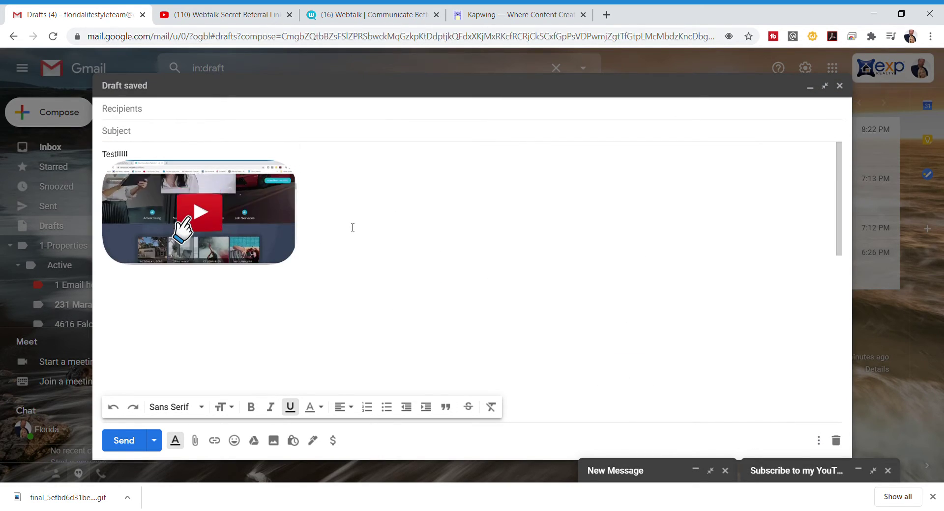
{"action": "left_click", "coordinate": [384, 214]}
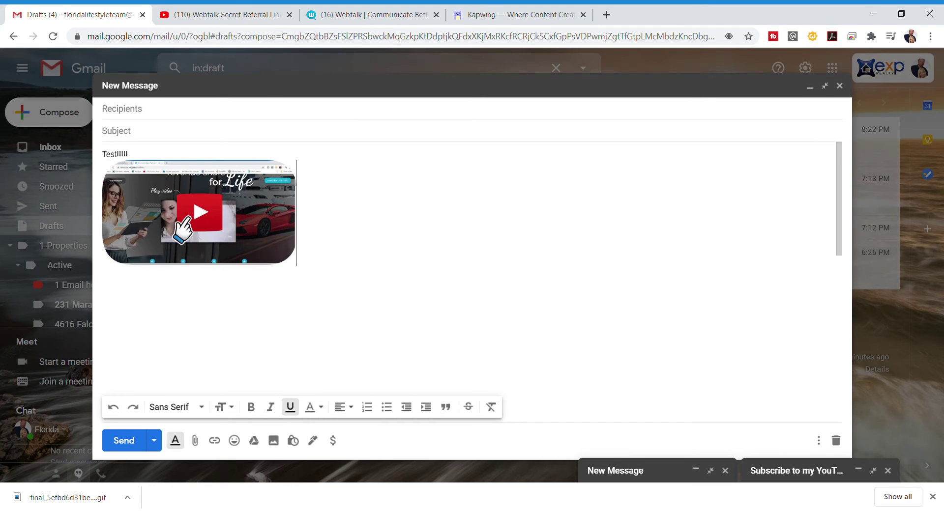
{"action": "left_click_drag", "start_coordinate": [300, 211], "coordinate": [200, 209]}
{"action": "left_click", "coordinate": [155, 204]}
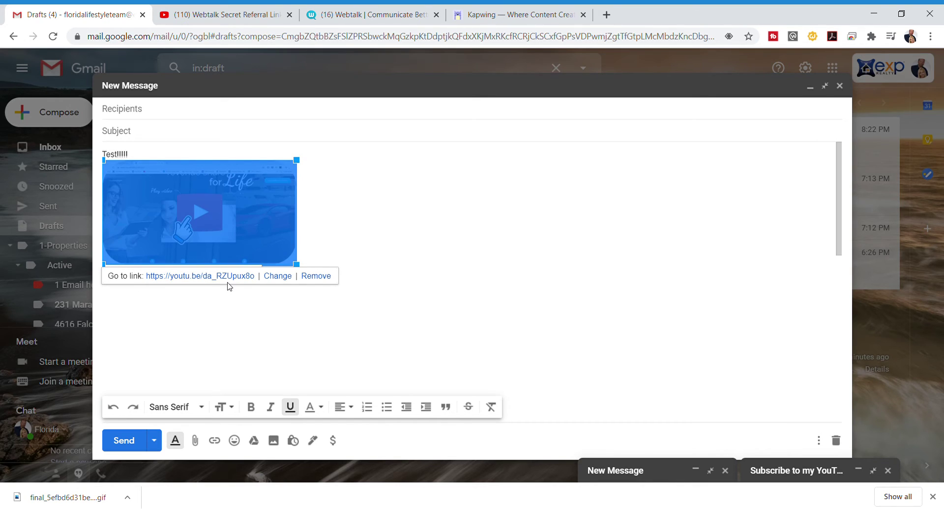
{"action": "left_click", "coordinate": [481, 307]}
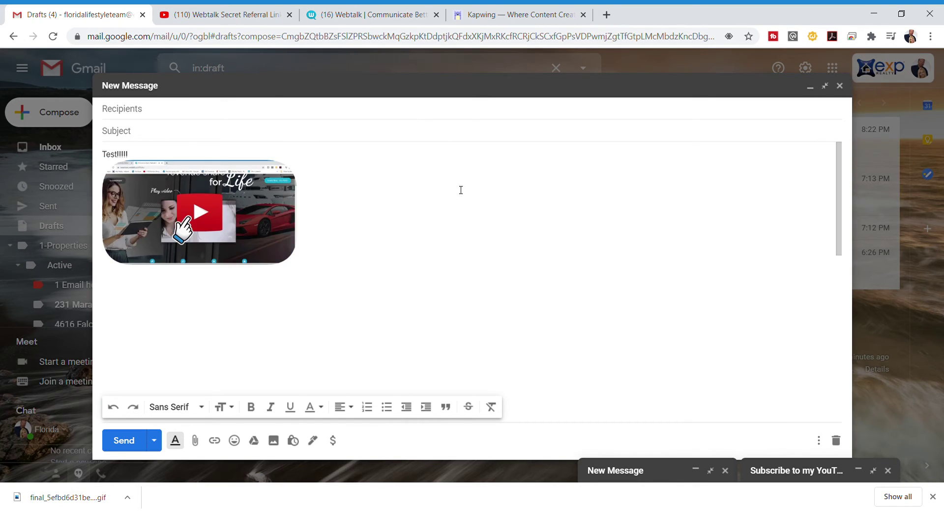